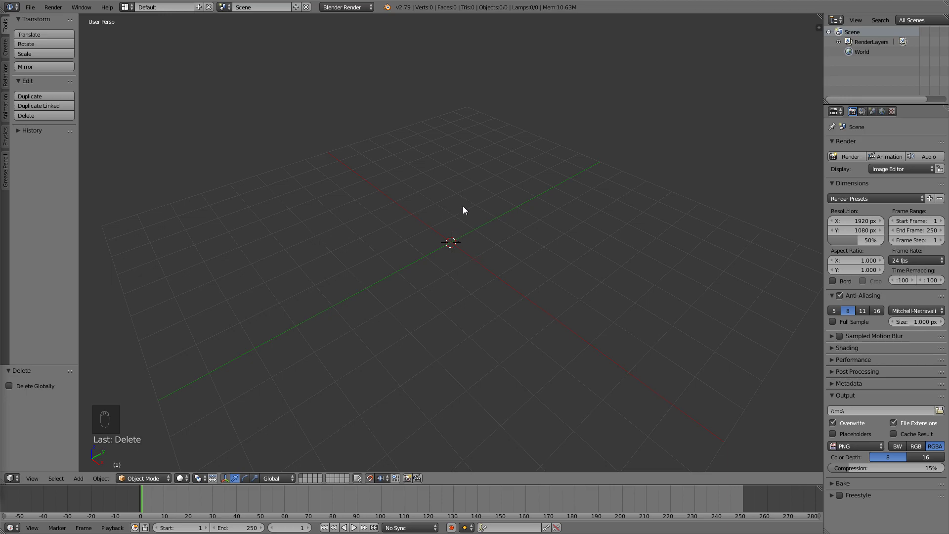
Step: Add a cylinder mesh to the empty scene
{"action": "key", "text": "shift+a"}
{"action": "mouse_move", "coordinate": [449, 225]}
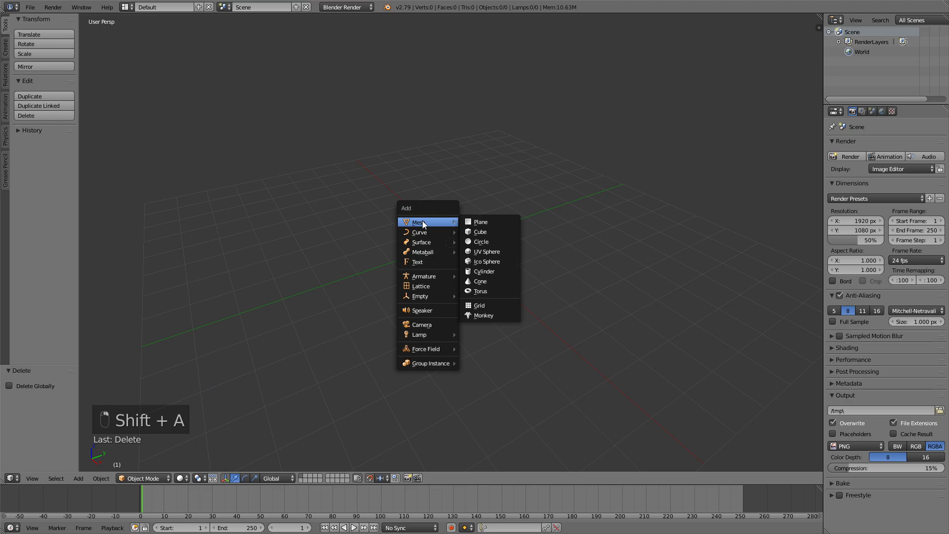
{"action": "left_click", "coordinate": [488, 272]}
{"action": "scroll", "coordinate": [457, 252], "scroll_direction": "up", "scroll_amount": 3}
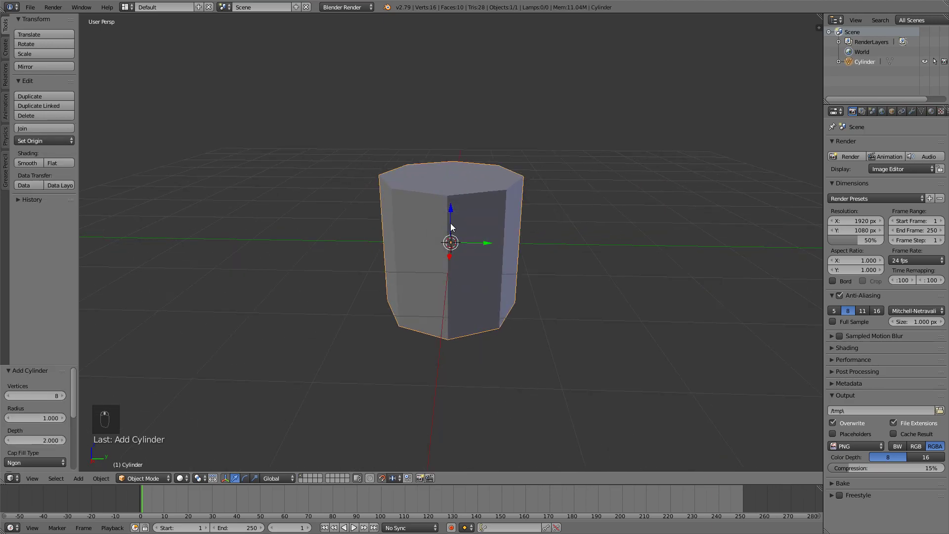
Step: Try 32 and 12 vertices for the cylinder, then settle on 8
{"action": "left_click", "coordinate": [53, 396]}
{"action": "type", "text": "32"}
{"action": "key", "text": "Return"}
{"action": "middle_click_drag", "start_coordinate": [276, 275], "coordinate": [355, 275]}
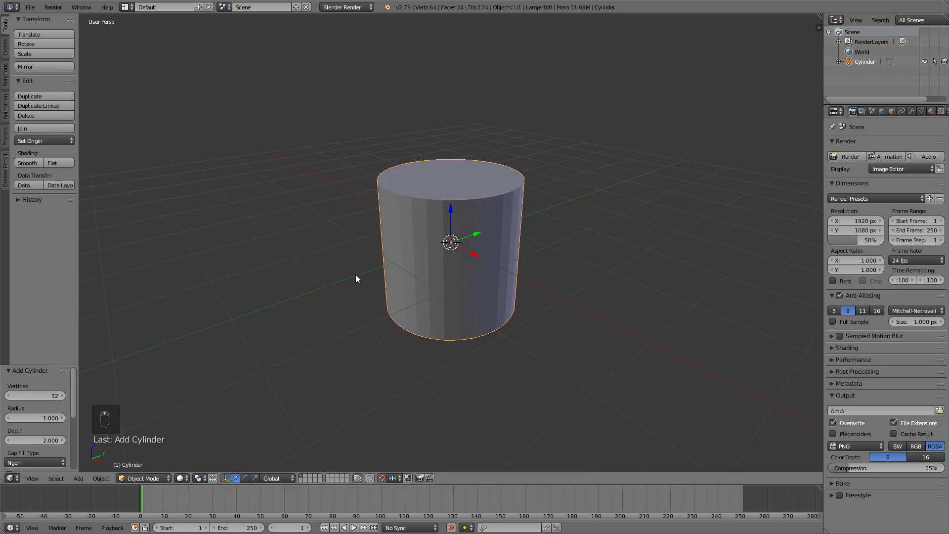
{"action": "type", "text": "8"}
{"action": "key", "text": "Return"}
{"action": "left_click", "coordinate": [37, 395]}
{"action": "type", "text": "12"}
{"action": "key", "text": "Return"}
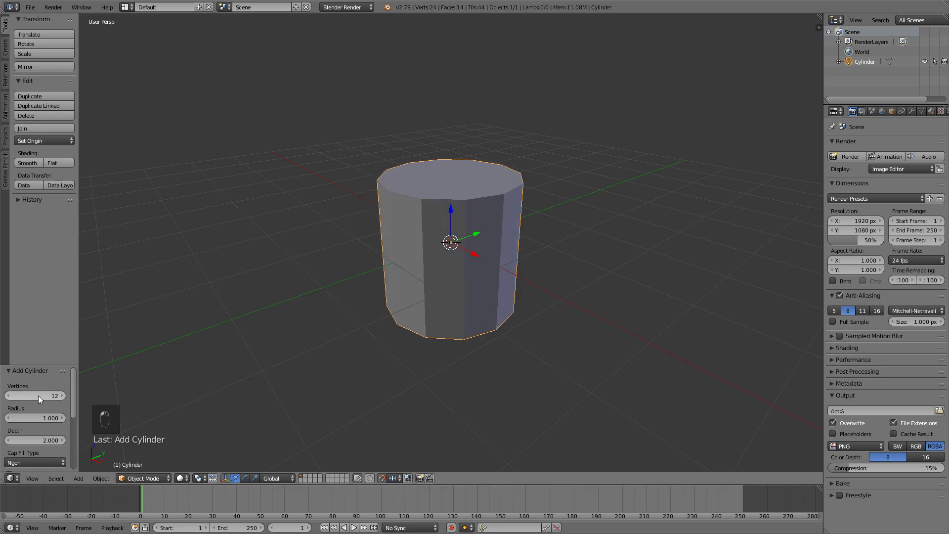
{"action": "middle_click_drag", "start_coordinate": [341, 281], "coordinate": [381, 207]}
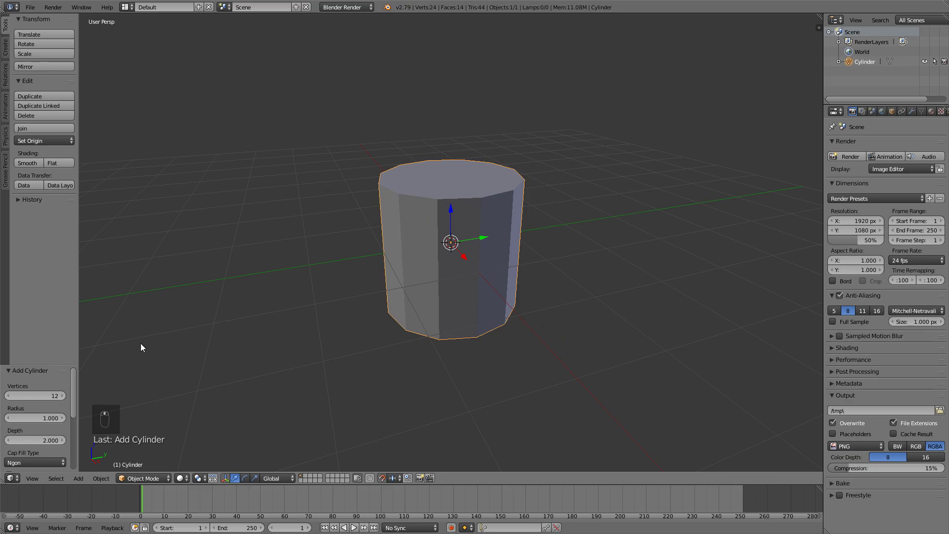
{"action": "left_click", "coordinate": [43, 396]}
{"action": "type", "text": "8"}
{"action": "key", "text": "Return"}
Step: In front ortho view with snapping on, raise the cylinder 1 unit along Z onto the grid
{"action": "key", "text": "KP_1"}
{"action": "key", "text": "KP_5"}
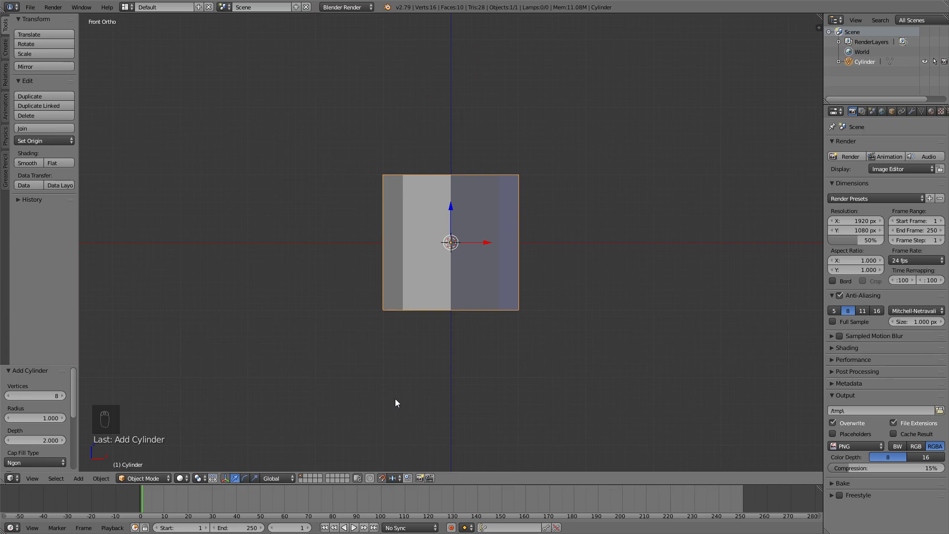
{"action": "key", "text": "shift+Tab"}
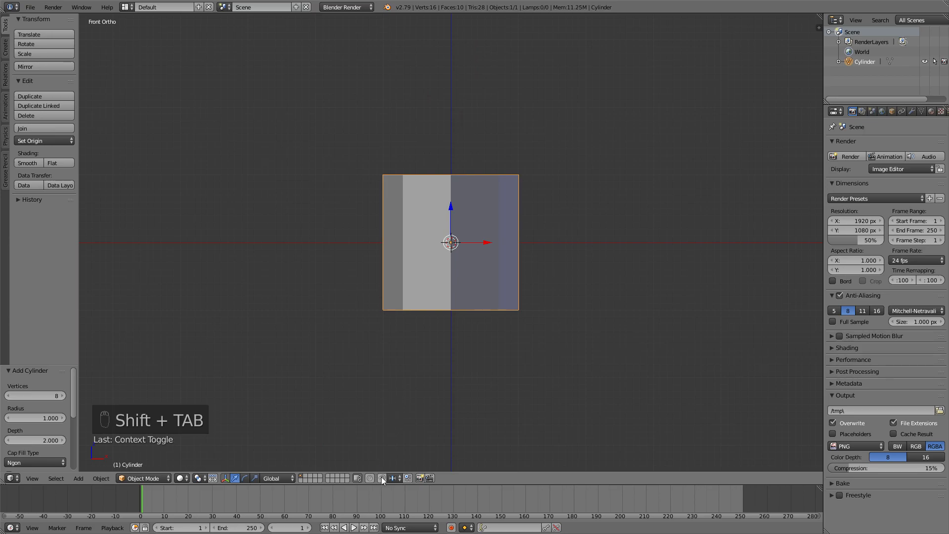
{"action": "left_click", "coordinate": [381, 476]}
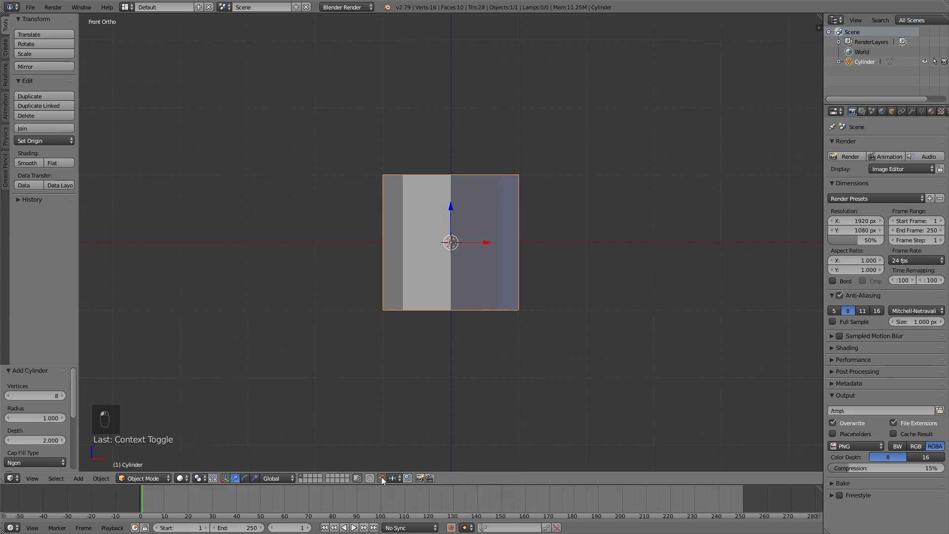
{"action": "key", "text": "g"}
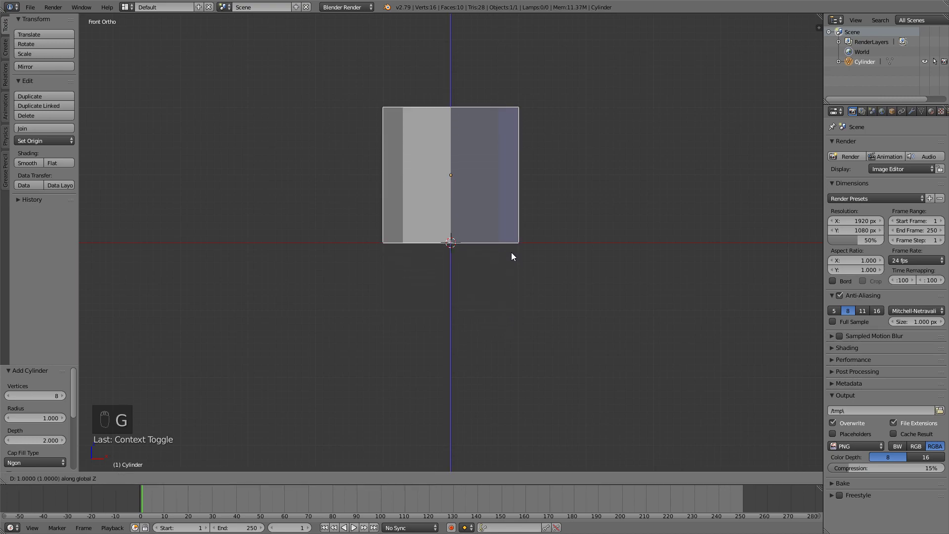
{"action": "left_click", "coordinate": [511, 252]}
{"action": "scroll", "coordinate": [383, 235], "scroll_direction": "up", "scroll_amount": 5}
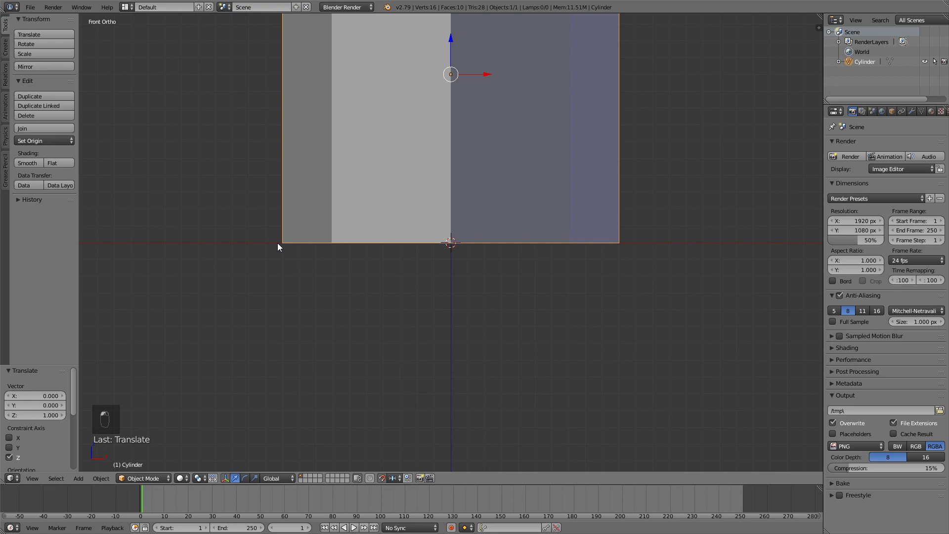
{"action": "scroll", "coordinate": [544, 228], "scroll_direction": "down", "scroll_amount": 5}
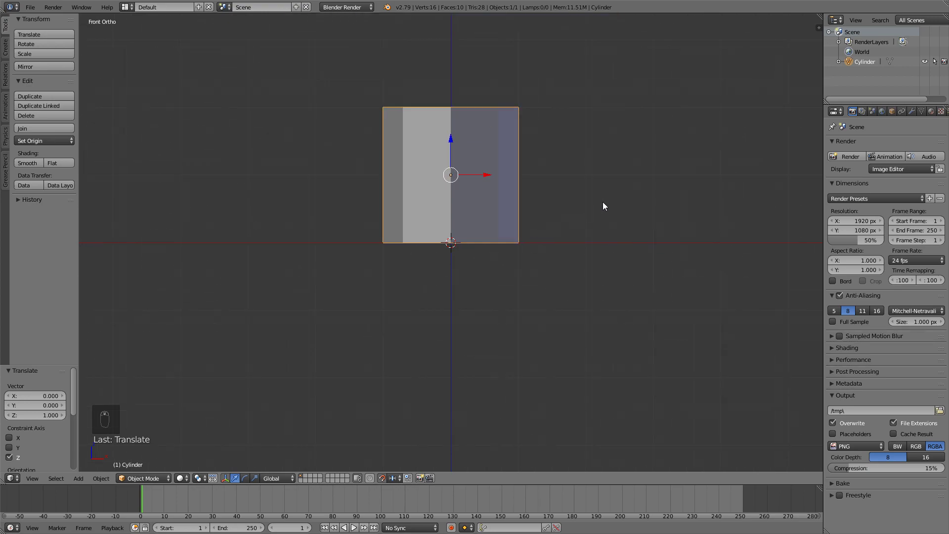
{"action": "middle_click_drag", "start_coordinate": [604, 206], "coordinate": [584, 235]}
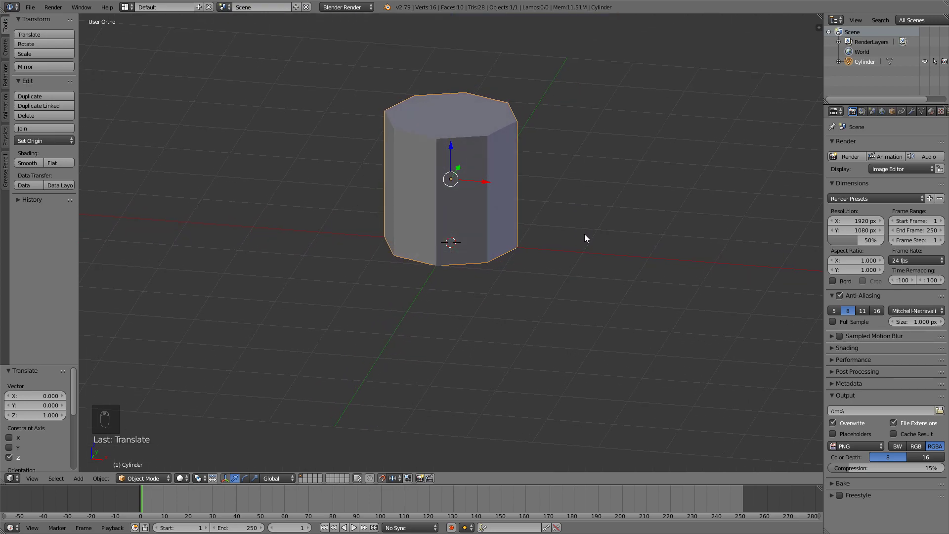
Step: Set the cylinder's origin to the 3D cursor at its base
{"action": "key", "text": "ctrl+alt+shift+c"}
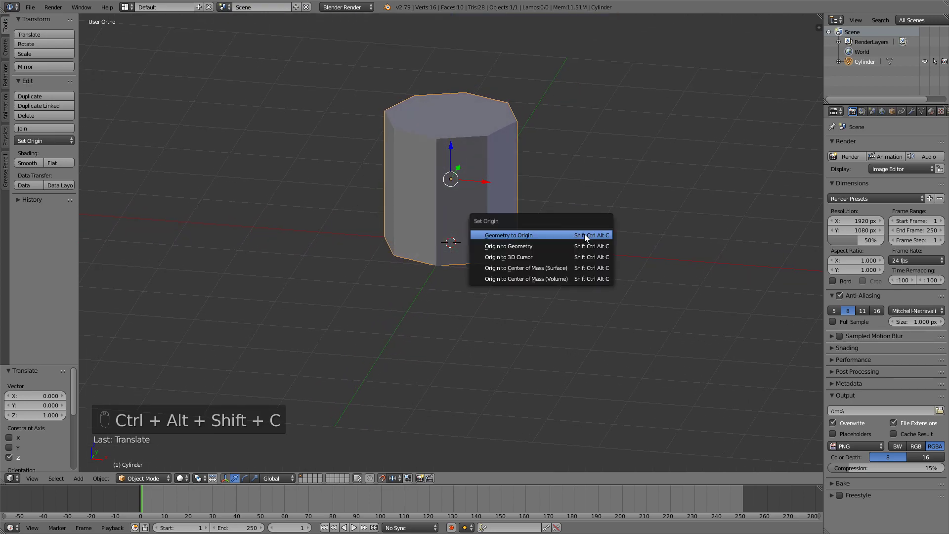
{"action": "left_click", "coordinate": [535, 258]}
{"action": "middle_click_drag", "start_coordinate": [535, 258], "coordinate": [453, 256]}
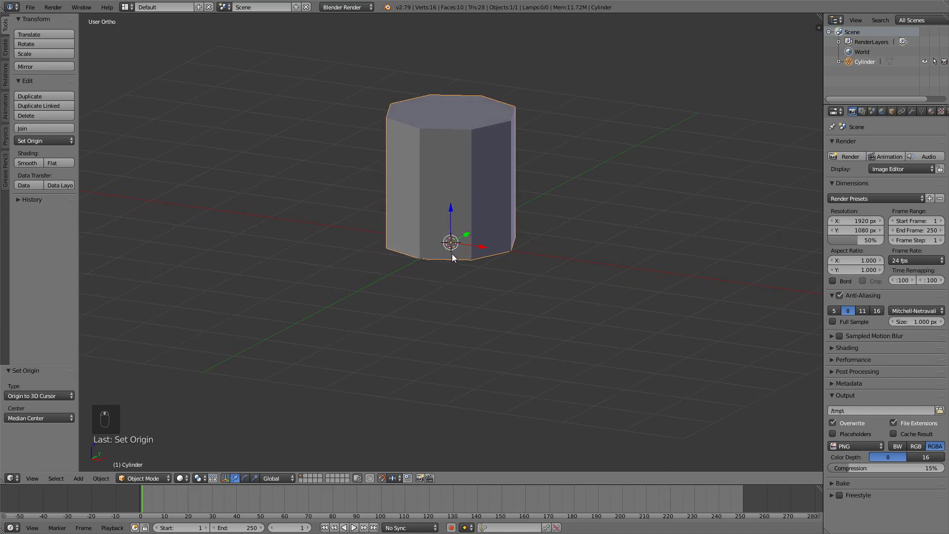
Step: Reset the 3D cursor to the world origin in perspective view
{"action": "key", "text": "KP_5"}
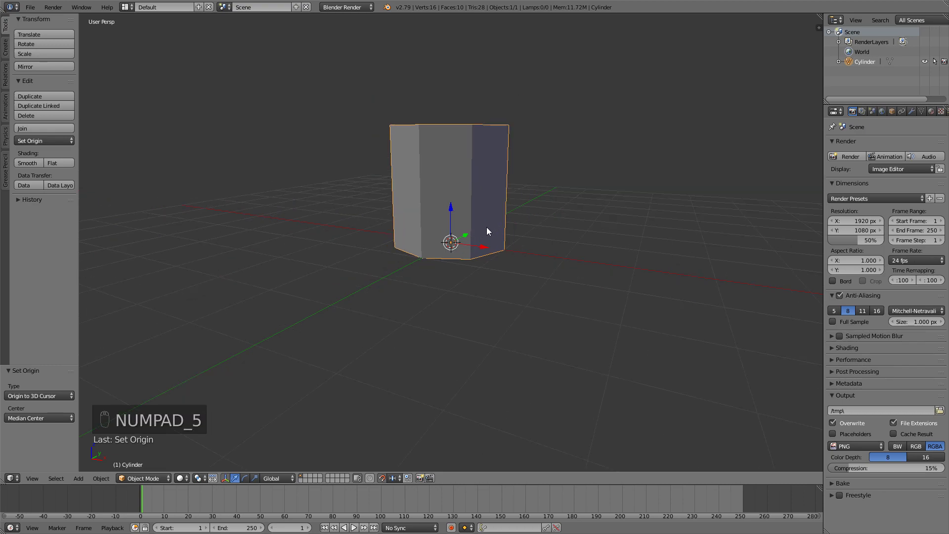
{"action": "left_click", "coordinate": [613, 103]}
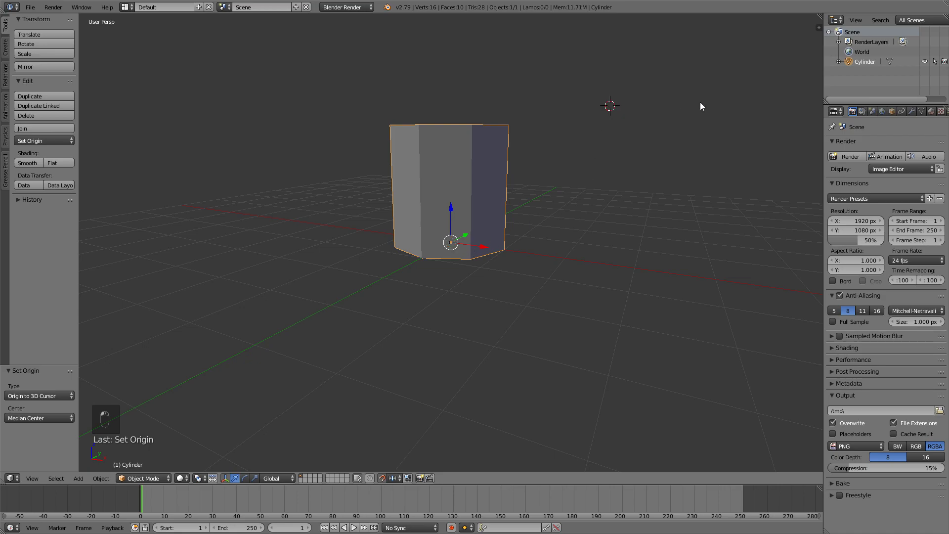
{"action": "left_click", "coordinate": [757, 96]}
{"action": "left_click", "coordinate": [670, 216]}
{"action": "left_click", "coordinate": [433, 429]}
{"action": "left_click", "coordinate": [286, 361]}
{"action": "left_click", "coordinate": [283, 125]}
{"action": "left_click", "coordinate": [562, 63]}
{"action": "left_click", "coordinate": [710, 119]}
{"action": "key", "text": "shift+c"}
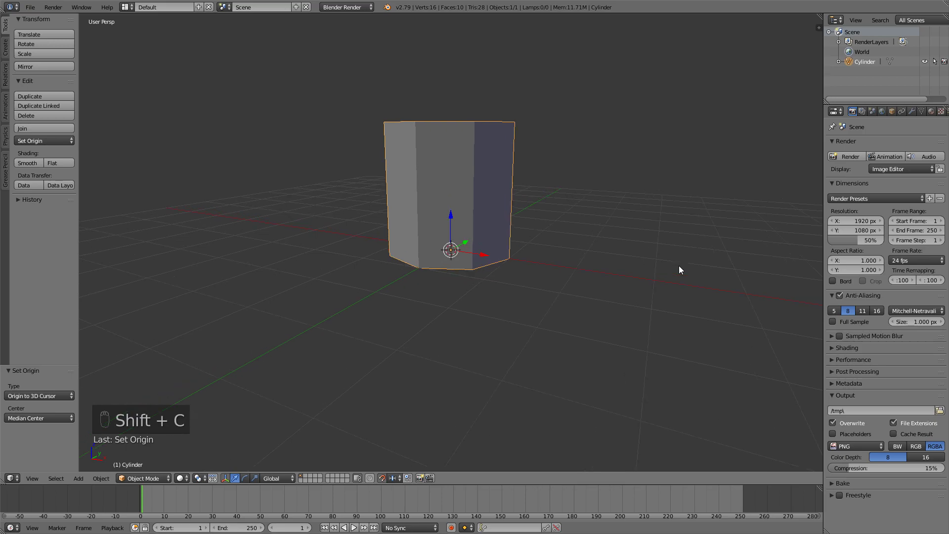
{"action": "scroll", "coordinate": [435, 388], "scroll_direction": "down", "scroll_amount": 3}
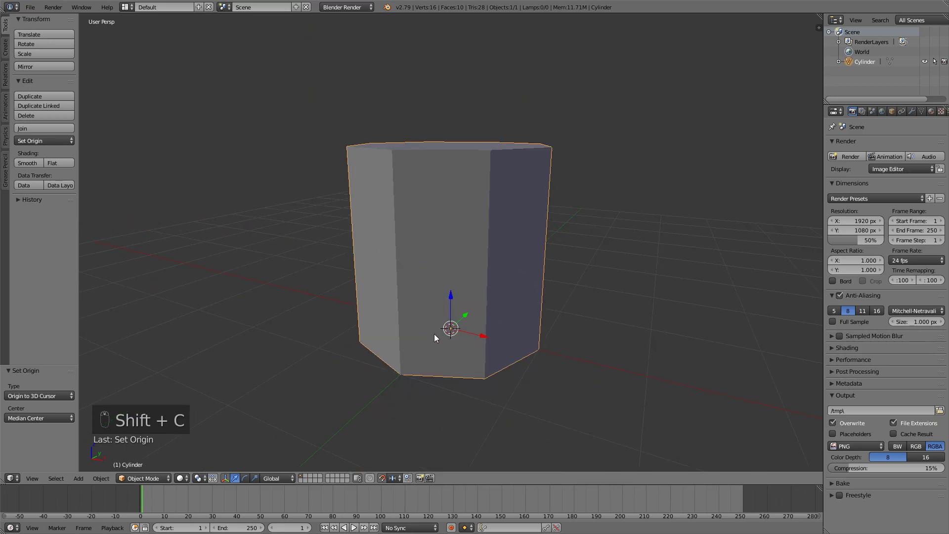
Step: Set the cylinder's origin to the 3D cursor
{"action": "key", "text": "ctrl+alt+shift+c"}
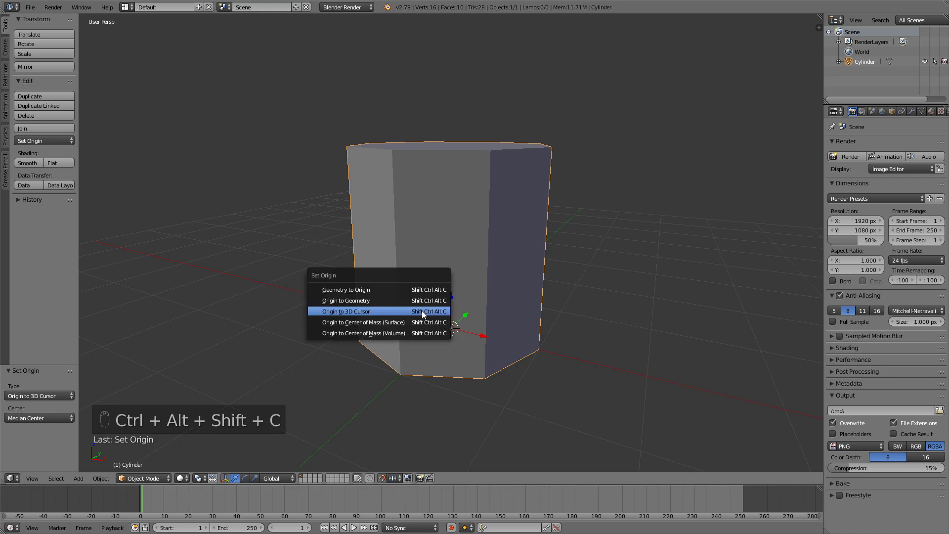
{"action": "left_click", "coordinate": [422, 311]}
{"action": "middle_click_drag", "start_coordinate": [493, 308], "coordinate": [444, 297]}
Step: Scale the cylinder uniformly to 0.8
{"action": "key", "text": "s"}
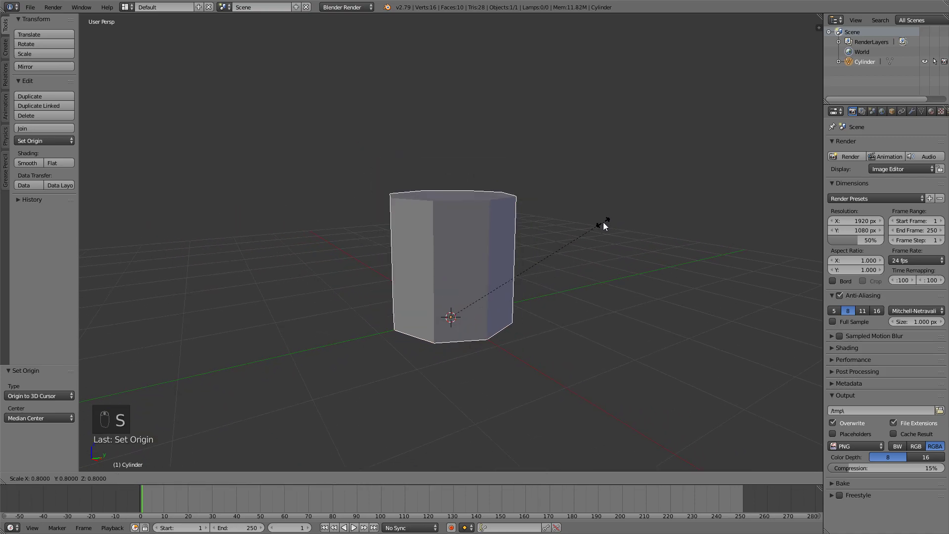
{"action": "left_click", "coordinate": [603, 222]}
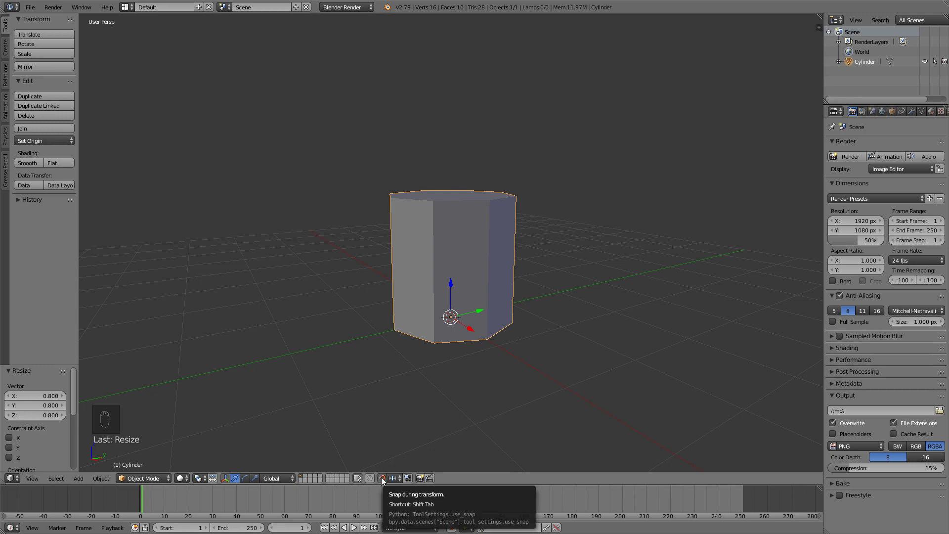
{"action": "middle_click_drag", "start_coordinate": [430, 385], "coordinate": [486, 400]}
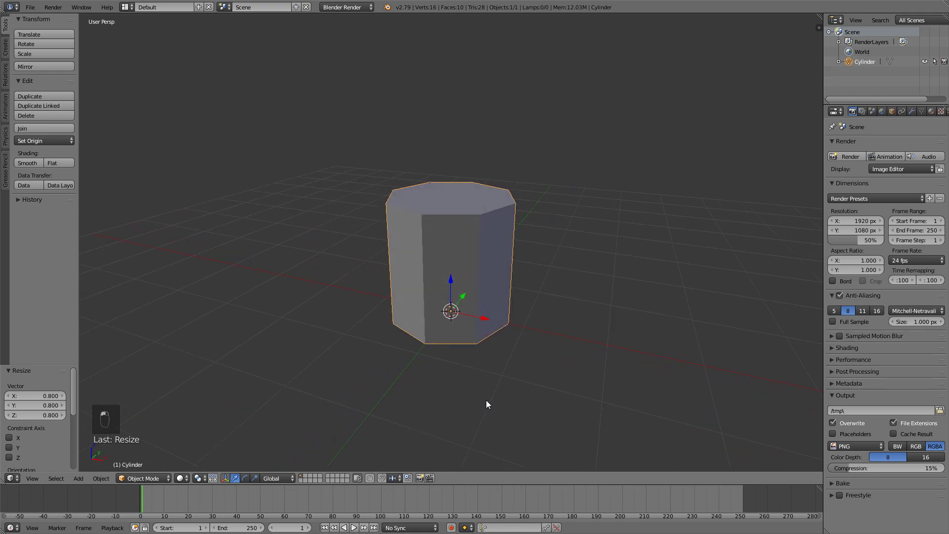
Step: In Edit Mode, add a middle edge loop, pinch it inward, and narrow and raise the top ring
{"action": "key", "text": "KP_1"}
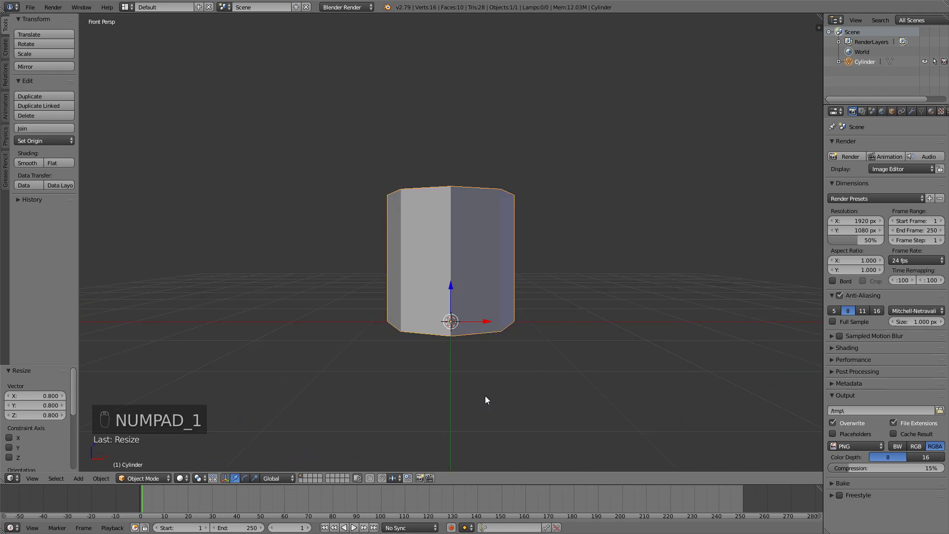
{"action": "key", "text": "Tab"}
{"action": "middle_click_drag", "start_coordinate": [485, 395], "coordinate": [485, 339]}
{"action": "key", "text": "ctrl+r"}
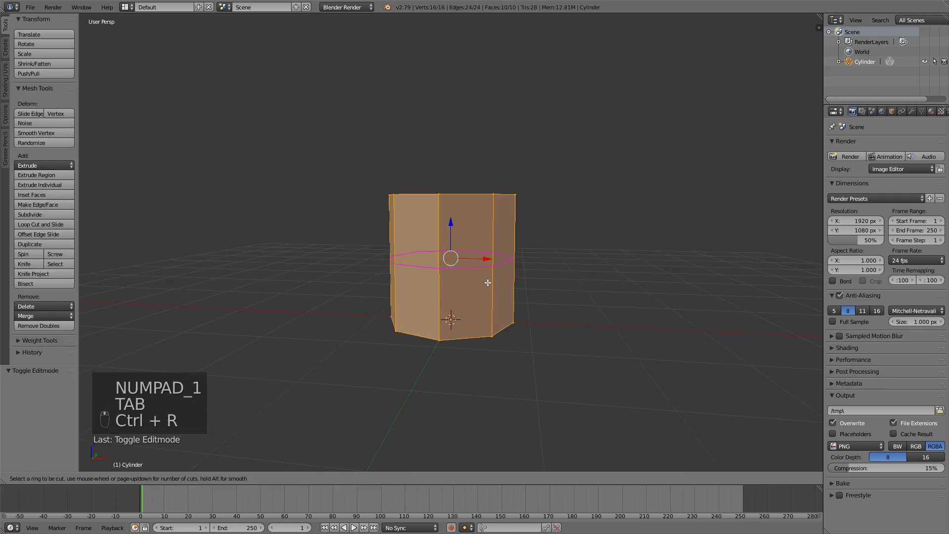
{"action": "left_click", "coordinate": [488, 282]}
{"action": "left_click", "coordinate": [563, 267]}
{"action": "key", "text": "s"}
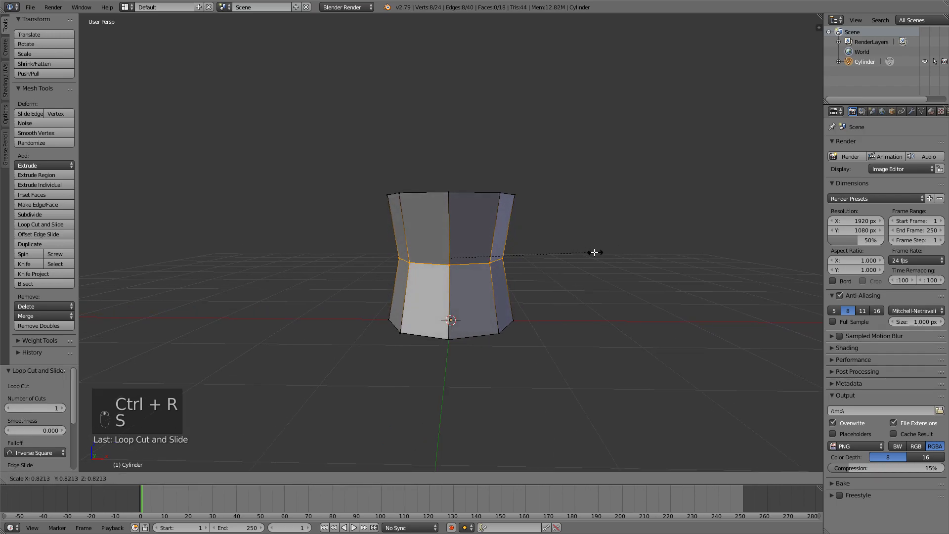
{"action": "left_click", "coordinate": [568, 258]}
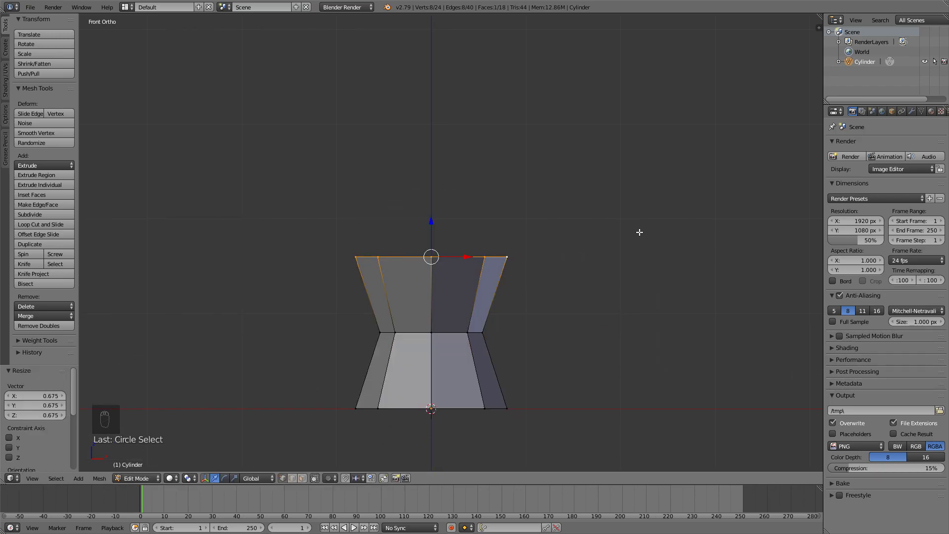
{"action": "key", "text": "s"}
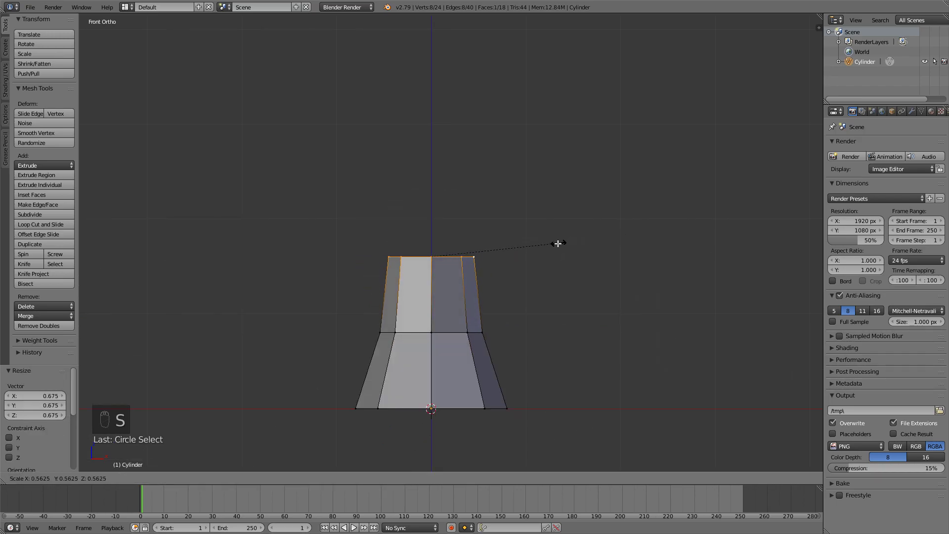
{"action": "left_click", "coordinate": [546, 244]}
{"action": "key", "text": "g"}
{"action": "left_click", "coordinate": [539, 216]}
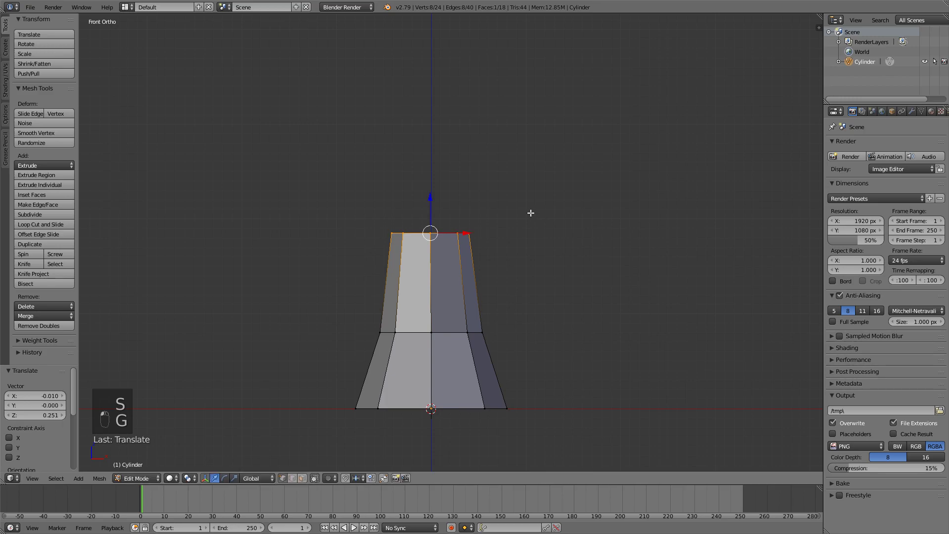
{"action": "scroll", "coordinate": [529, 209], "scroll_direction": "down", "scroll_amount": 2}
{"action": "middle_click_drag", "start_coordinate": [506, 212], "coordinate": [514, 287], "text": "shift"}
Step: Extrude the top ring upward, shift it left and tilt it by -23.1°
{"action": "key", "text": "e"}
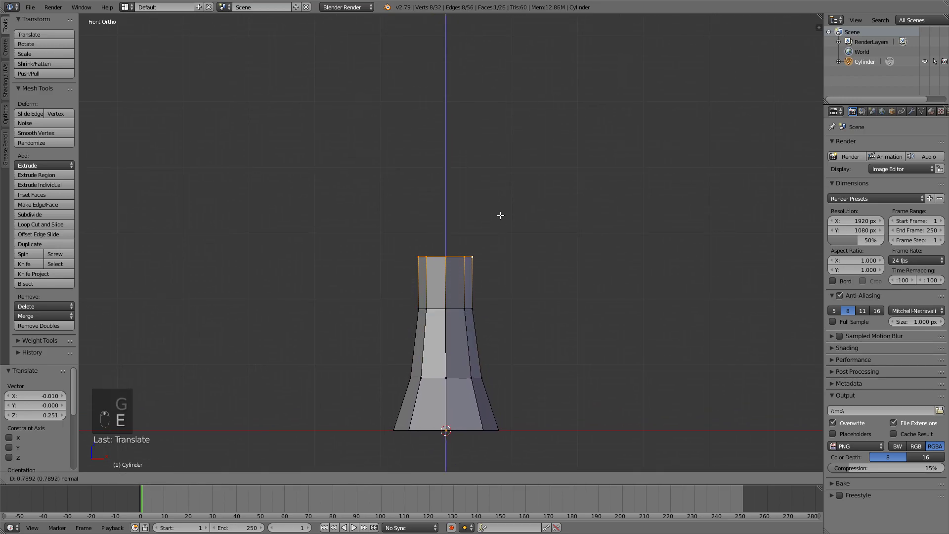
{"action": "left_click", "coordinate": [496, 183]}
{"action": "key", "text": "g"}
{"action": "left_click", "coordinate": [448, 146]}
{"action": "key", "text": "r"}
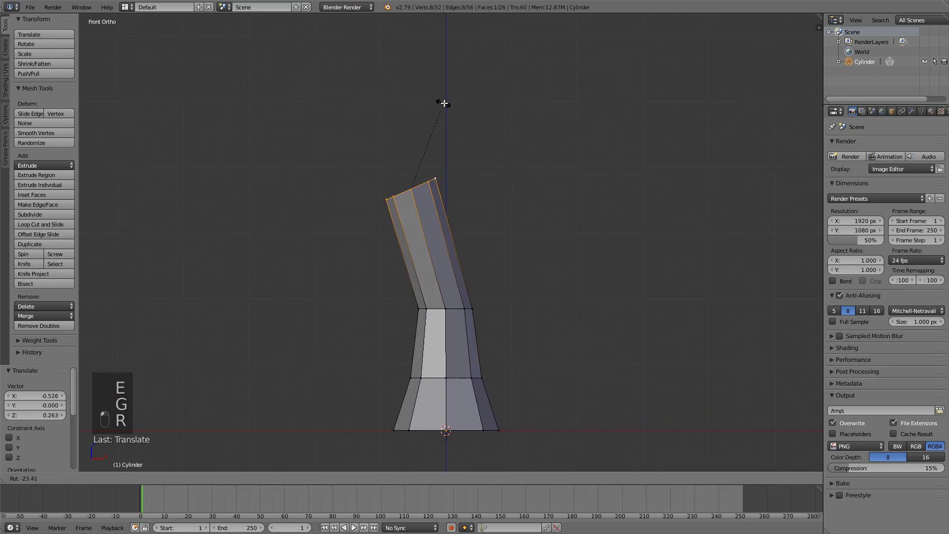
{"action": "left_click", "coordinate": [443, 102]}
Step: Select the middle ring in wireframe and resize and tilt it
{"action": "right_click", "coordinate": [473, 310]}
{"action": "key", "text": "z"}
{"action": "key", "text": "c"}
{"action": "left_click_drag", "start_coordinate": [474, 309], "coordinate": [403, 309]}
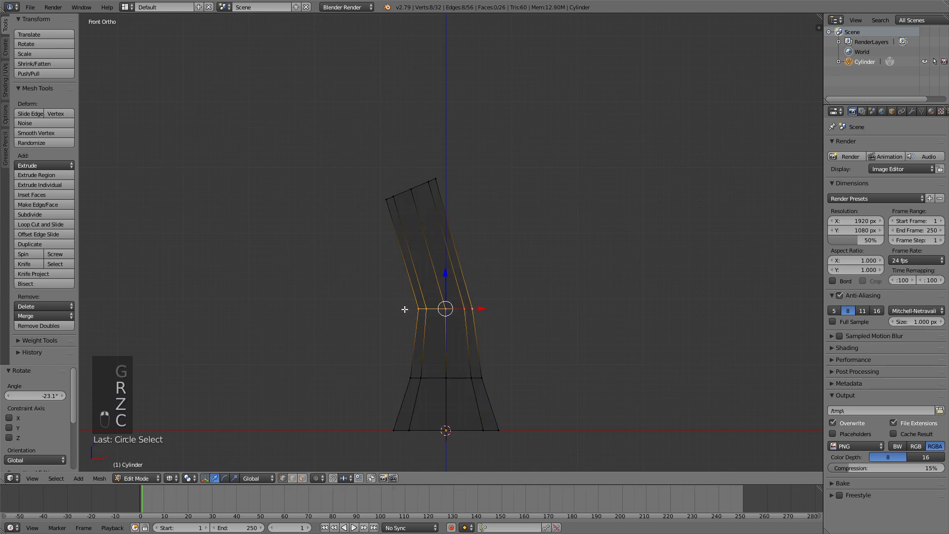
{"action": "right_click", "coordinate": [402, 309]}
{"action": "key", "text": "z"}
{"action": "key", "text": "s"}
{"action": "left_click", "coordinate": [556, 238]}
{"action": "key", "text": "r"}
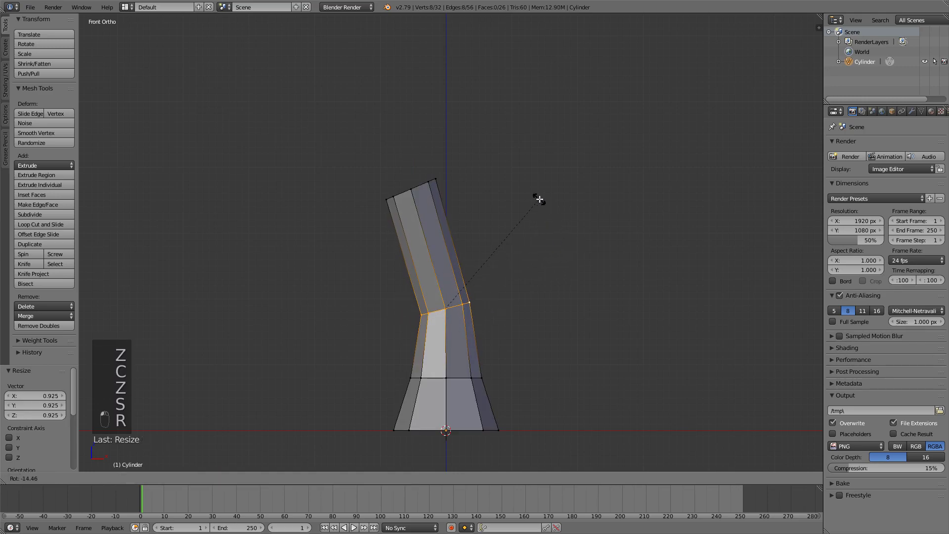
{"action": "left_click", "coordinate": [538, 199]}
{"action": "key", "text": "s"}
{"action": "left_click", "coordinate": [555, 237]}
{"action": "key", "text": "r"}
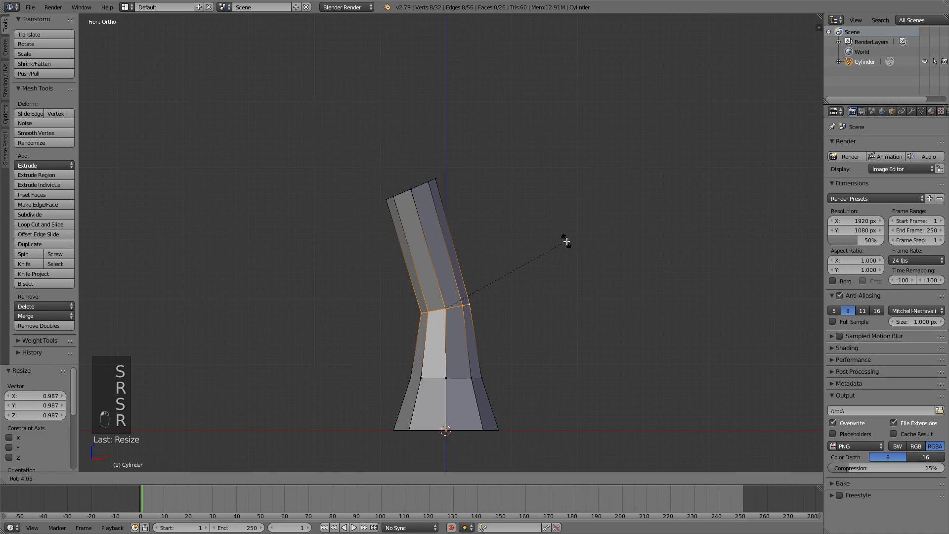
{"action": "key", "text": "s"}
{"action": "left_click", "coordinate": [568, 243]}
Step: Select the top ring and shrink it to 0.703
{"action": "right_click", "coordinate": [436, 179]}
{"action": "key", "text": "z"}
{"action": "mouse_move", "coordinate": [435, 180]}
{"action": "right_mouse_down"}
{"action": "mouse_move", "coordinate": [427, 179]}
{"action": "mouse_move", "coordinate": [443, 182]}
{"action": "right_mouse_up"}
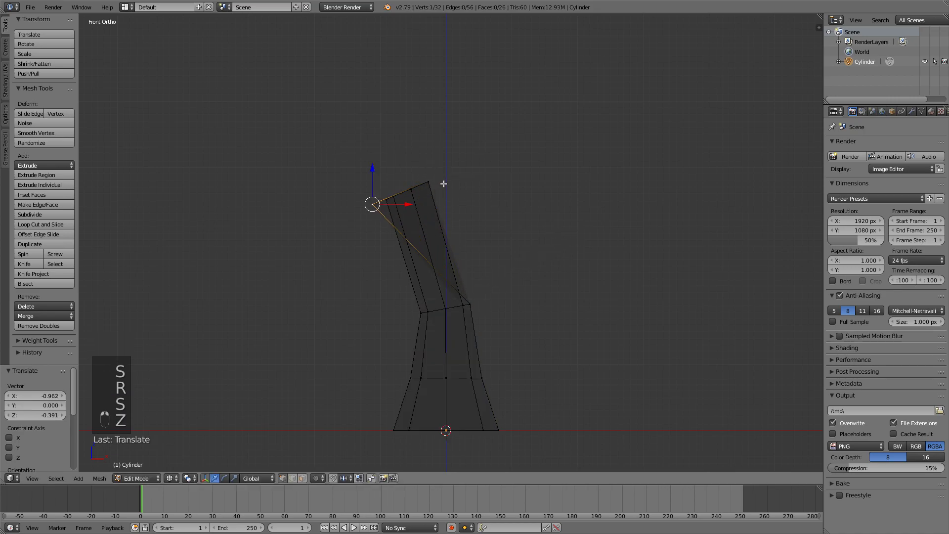
{"action": "key", "text": "ctrl+z"}
{"action": "key", "text": "ctrl+z"}
{"action": "key", "text": "ctrl+z"}
{"action": "key", "text": "c"}
{"action": "left_click_drag", "start_coordinate": [434, 181], "coordinate": [351, 203]}
{"action": "right_click", "coordinate": [351, 203]}
{"action": "key", "text": "z"}
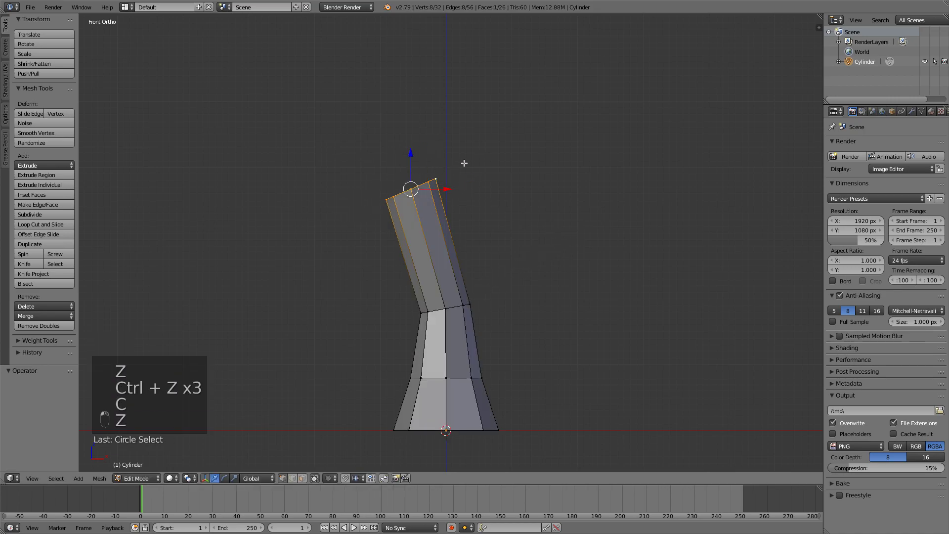
{"action": "key", "text": "s"}
{"action": "left_click", "coordinate": [504, 147]}
{"action": "middle_click_drag", "start_coordinate": [504, 146], "coordinate": [519, 205], "text": "shift"}
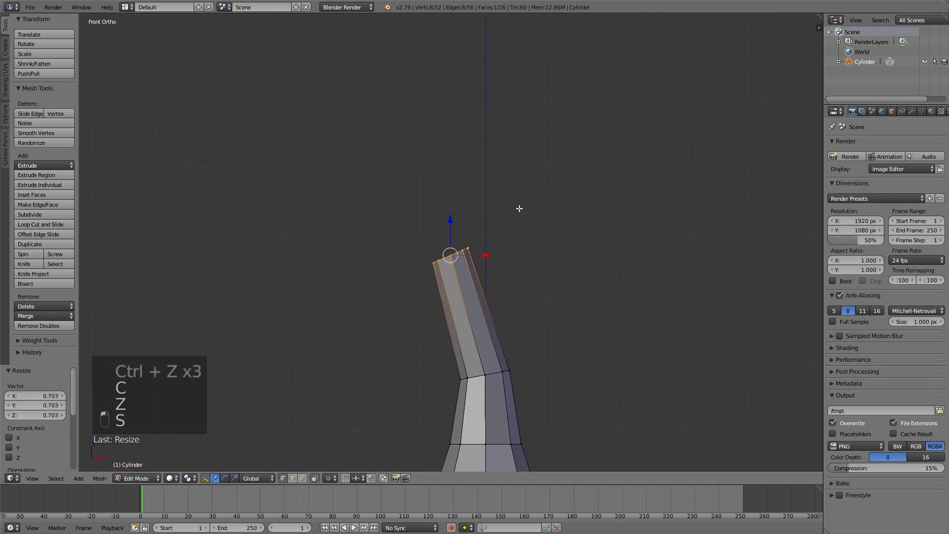
Step: Extrude a new trunk section, then tilt, resize and reposition its top ring
{"action": "key", "text": "e"}
{"action": "left_click", "coordinate": [536, 77]}
{"action": "key", "text": "r"}
{"action": "left_click", "coordinate": [571, 96]}
{"action": "key", "text": "s"}
{"action": "left_click", "coordinate": [536, 106]}
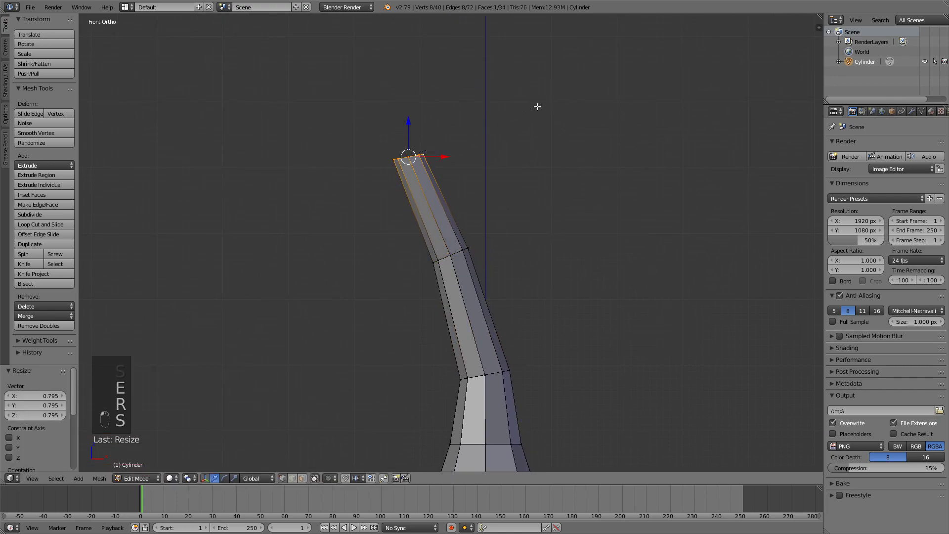
{"action": "key", "text": "g"}
{"action": "left_click", "coordinate": [547, 97]}
{"action": "key", "text": "r"}
{"action": "left_click", "coordinate": [551, 95]}
Step: Extrude another section, shrink its top ring to about 0.557 and tilt it
{"action": "key", "text": "e"}
{"action": "left_click", "coordinate": [529, 87]}
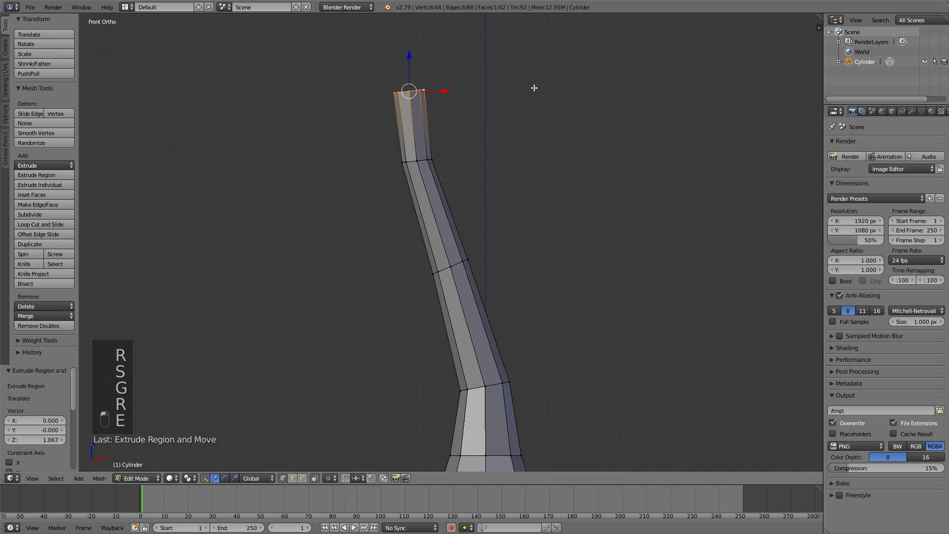
{"action": "middle_click_drag", "start_coordinate": [534, 89], "coordinate": [551, 159], "text": "shift"}
{"action": "key", "text": "s"}
{"action": "left_click", "coordinate": [494, 170]}
{"action": "key", "text": "s"}
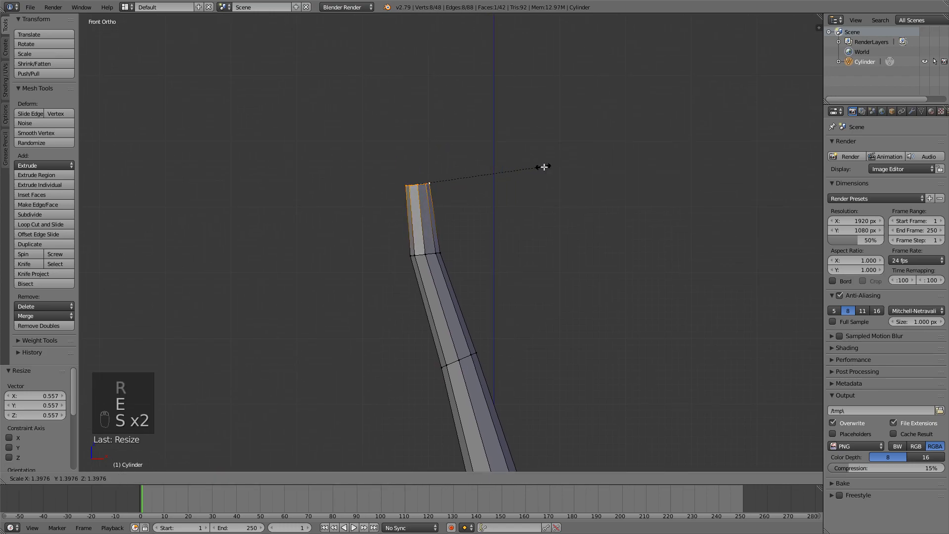
{"action": "left_click", "coordinate": [547, 167]}
{"action": "key", "text": "r"}
{"action": "left_click", "coordinate": [546, 173]}
Step: Extrude the final section, resize it, tilt it 4.87°, and return to Object Mode
{"action": "key", "text": "e"}
{"action": "left_click", "coordinate": [567, 90]}
{"action": "key", "text": "s"}
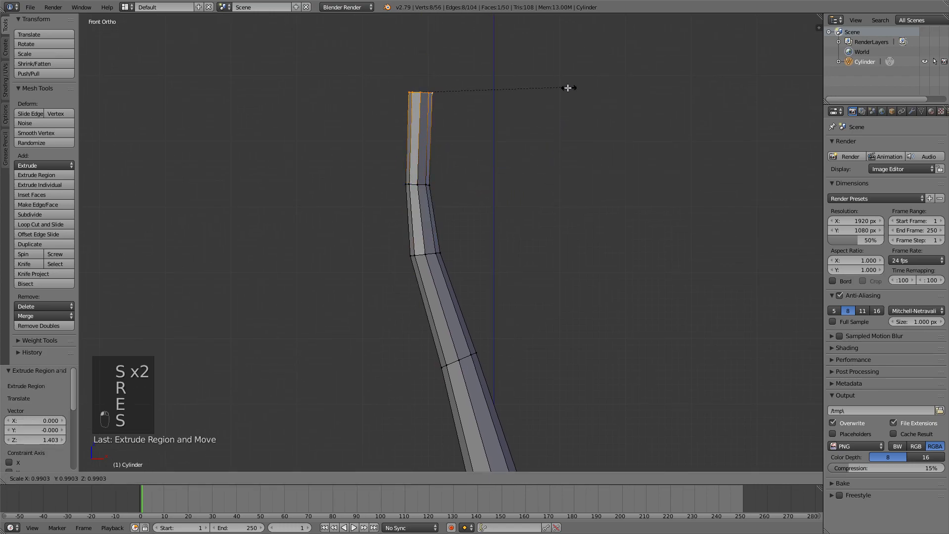
{"action": "left_click", "coordinate": [531, 89]}
{"action": "key", "text": "r"}
{"action": "left_click", "coordinate": [548, 102]}
{"action": "scroll", "coordinate": [555, 143], "scroll_direction": "down", "scroll_amount": 4}
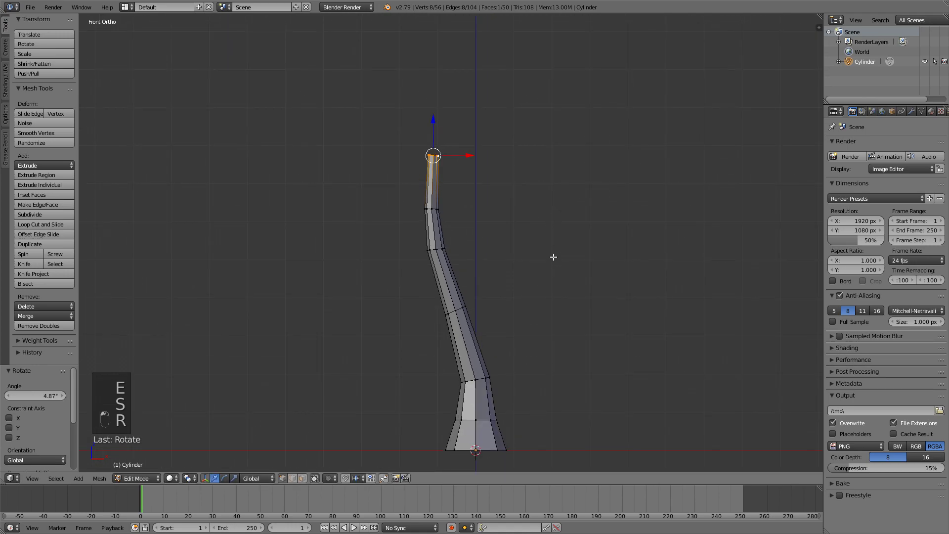
{"action": "key", "text": "Tab"}
{"action": "middle_click_drag", "start_coordinate": [551, 275], "coordinate": [425, 215]}
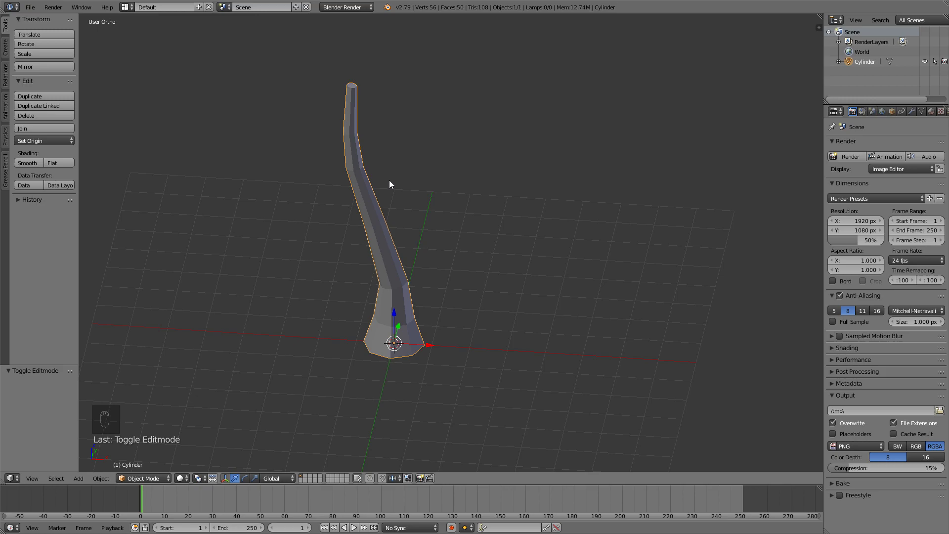
Step: Deselect the trunk and add a cone with 8 vertices
{"action": "key", "text": "KP_1"}
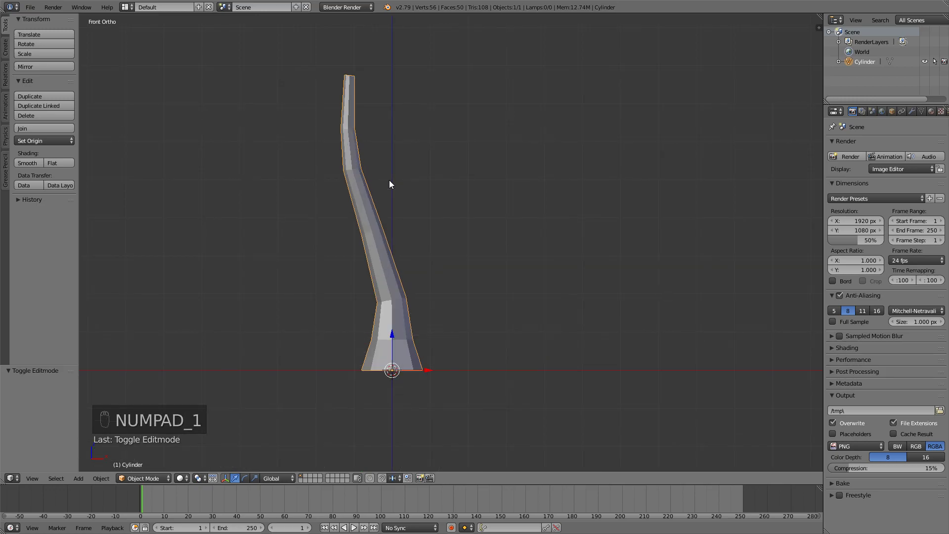
{"action": "middle_click_drag", "start_coordinate": [389, 184], "coordinate": [471, 186], "text": "shift"}
{"action": "key", "text": "a"}
{"action": "key", "text": "a"}
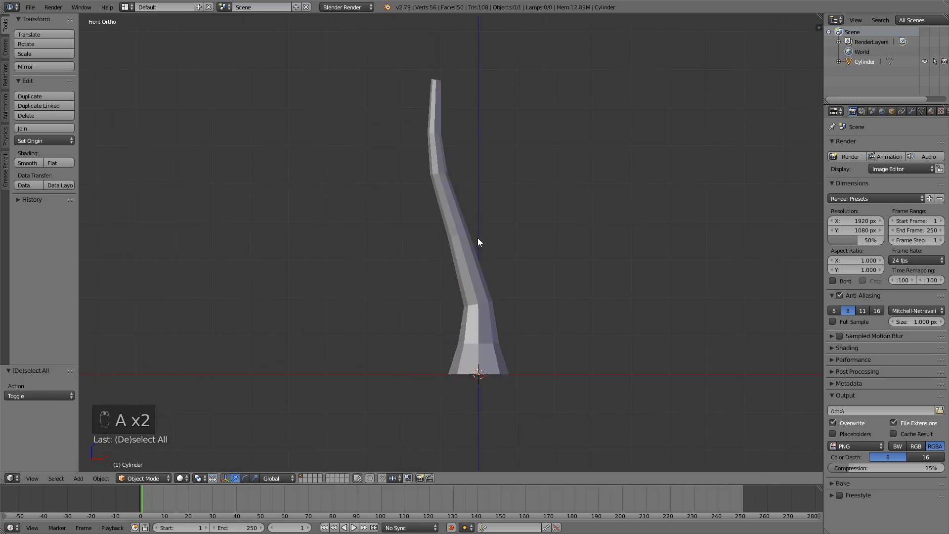
{"action": "key", "text": "shift+a"}
{"action": "mouse_move", "coordinate": [472, 375]}
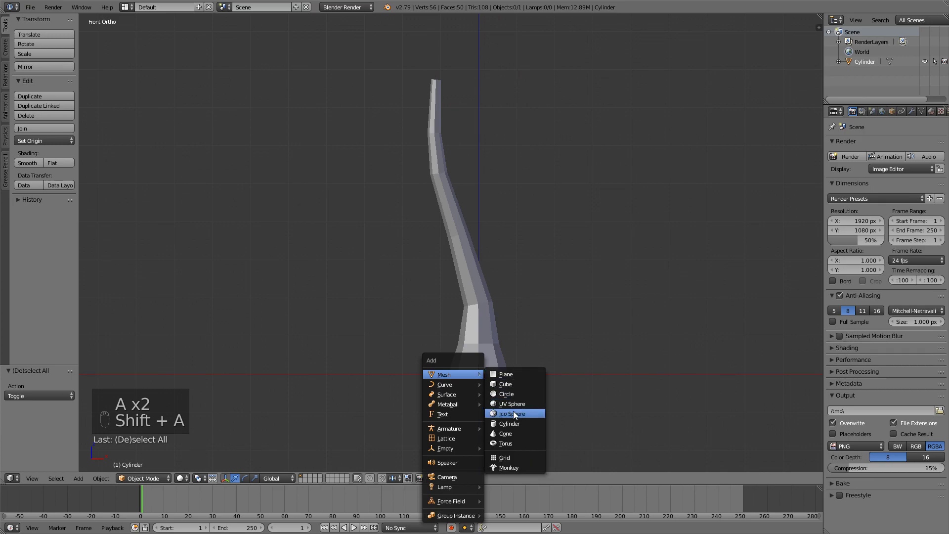
{"action": "left_click", "coordinate": [509, 433]}
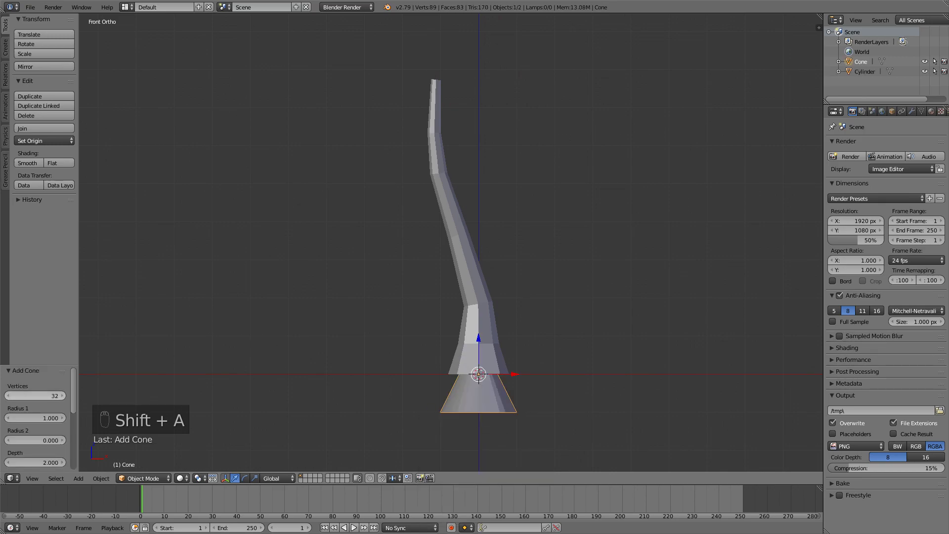
{"action": "left_click", "coordinate": [48, 396]}
{"action": "key", "text": "Return"}
Step: Raise the cone and slide it along X until it sits above the trunk top
{"action": "middle_click_drag", "start_coordinate": [346, 380], "coordinate": [488, 363]}
{"action": "scroll", "coordinate": [513, 390], "scroll_direction": "up", "scroll_amount": 3}
{"action": "key", "text": "KP_1"}
{"action": "key", "text": "KP_5"}
{"action": "key", "text": "KP_5"}
{"action": "key", "text": "KP_5"}
{"action": "key", "text": "g"}
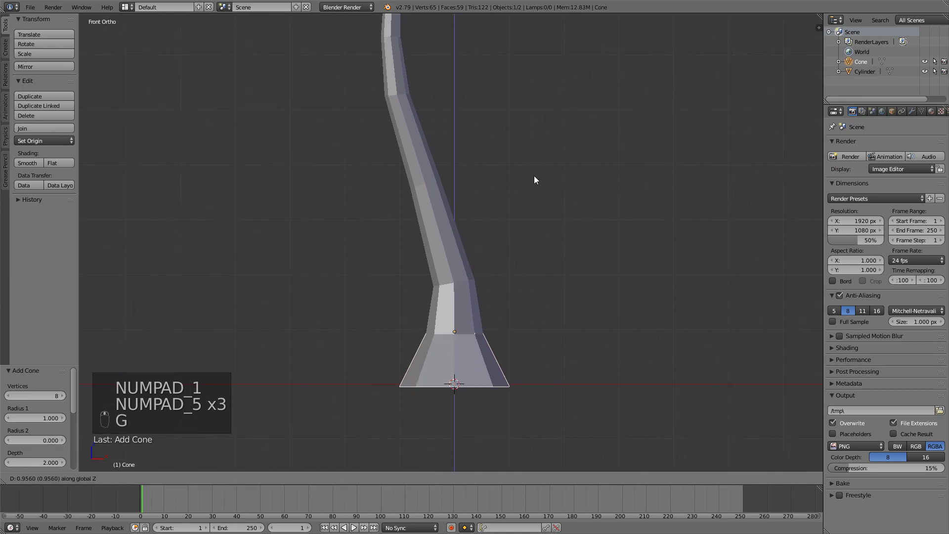
{"action": "left_click", "coordinate": [518, 293]}
{"action": "middle_click_drag", "start_coordinate": [518, 297], "coordinate": [535, 304], "text": "shift"}
{"action": "key", "text": "g"}
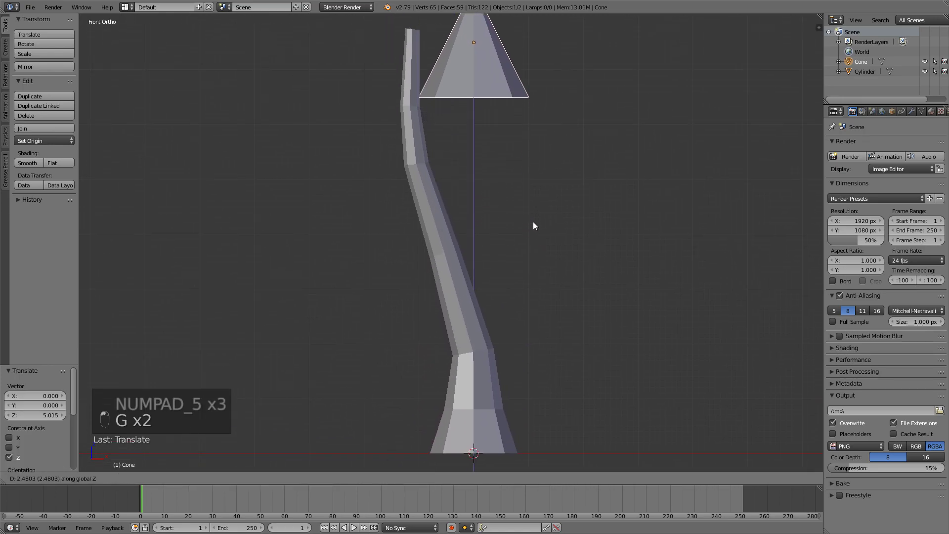
{"action": "left_click", "coordinate": [540, 206]}
{"action": "middle_click_drag", "start_coordinate": [540, 206], "coordinate": [538, 317], "text": "shift"}
{"action": "key", "text": "g"}
{"action": "key", "text": "x"}
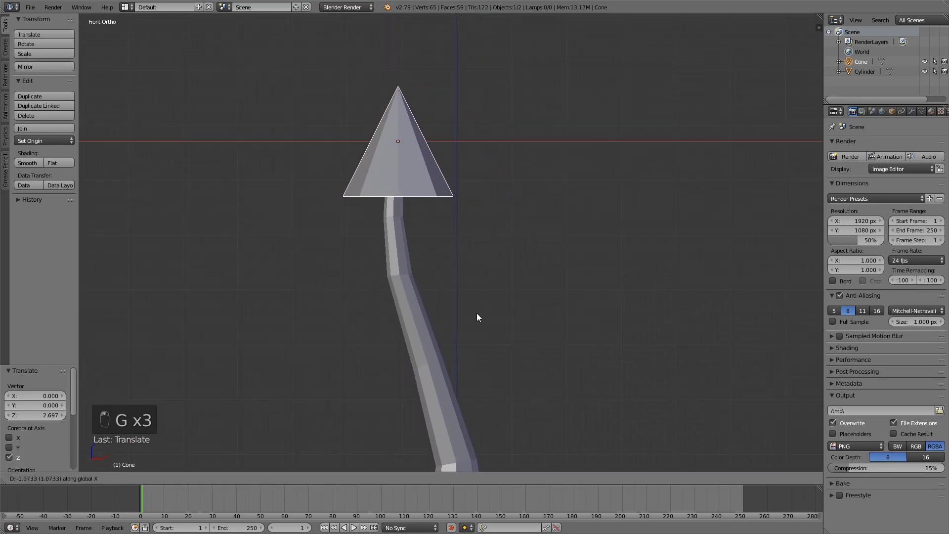
{"action": "left_click", "coordinate": [477, 312]}
Step: Scale the cone down to about 0.759 and nudge it onto the trunk's tip
{"action": "middle_click_drag", "start_coordinate": [477, 312], "coordinate": [441, 258]}
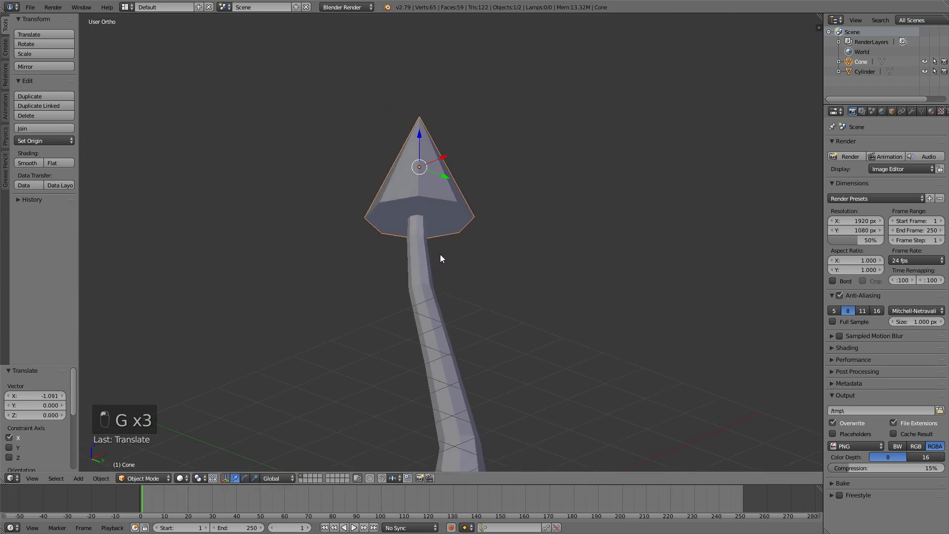
{"action": "key", "text": "KP_1"}
{"action": "key", "text": "s"}
{"action": "left_click", "coordinate": [509, 128]}
{"action": "key", "text": "s"}
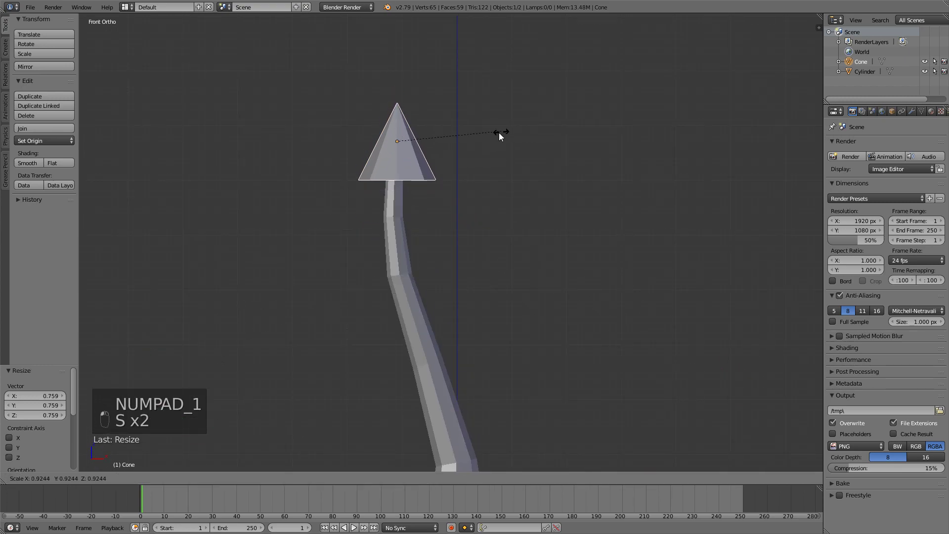
{"action": "left_click", "coordinate": [521, 145]}
{"action": "key", "text": "g"}
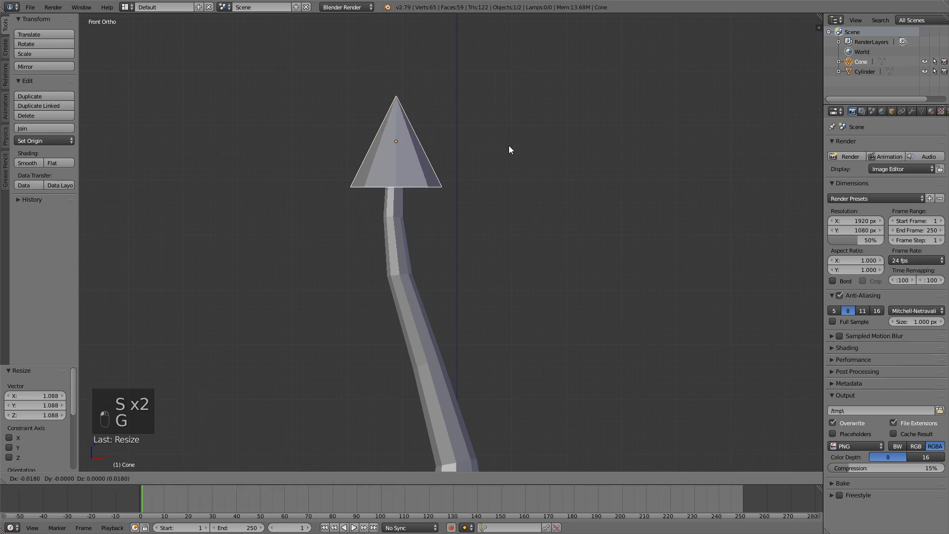
{"action": "left_click", "coordinate": [501, 142]}
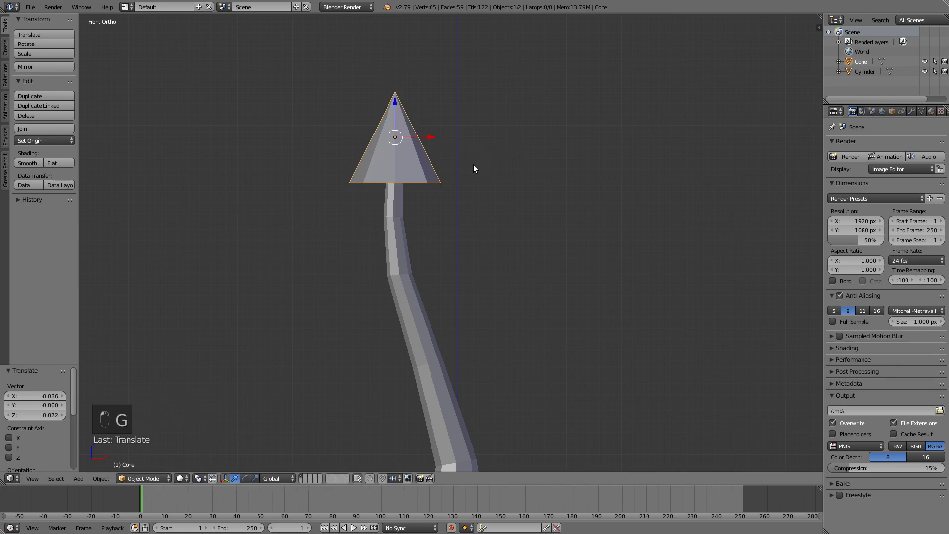
Step: In Edit Mode, switch to face selection and select the cone's bottom face
{"action": "key", "text": "Tab"}
{"action": "middle_click_drag", "start_coordinate": [473, 168], "coordinate": [425, 149]}
{"action": "key", "text": "ctrl+Tab"}
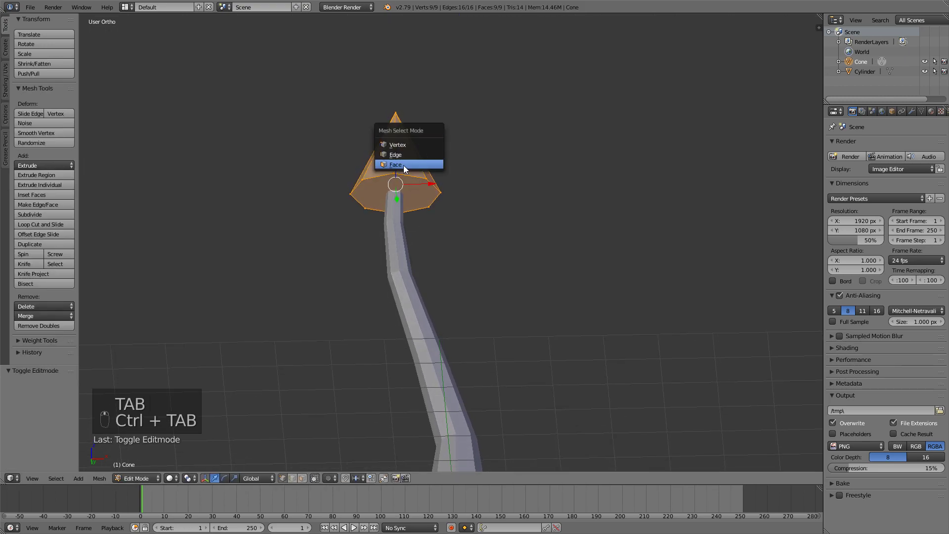
{"action": "left_click", "coordinate": [404, 165]}
{"action": "right_click", "coordinate": [377, 181]}
{"action": "scroll", "coordinate": [398, 174], "scroll_direction": "up", "scroll_amount": 3}
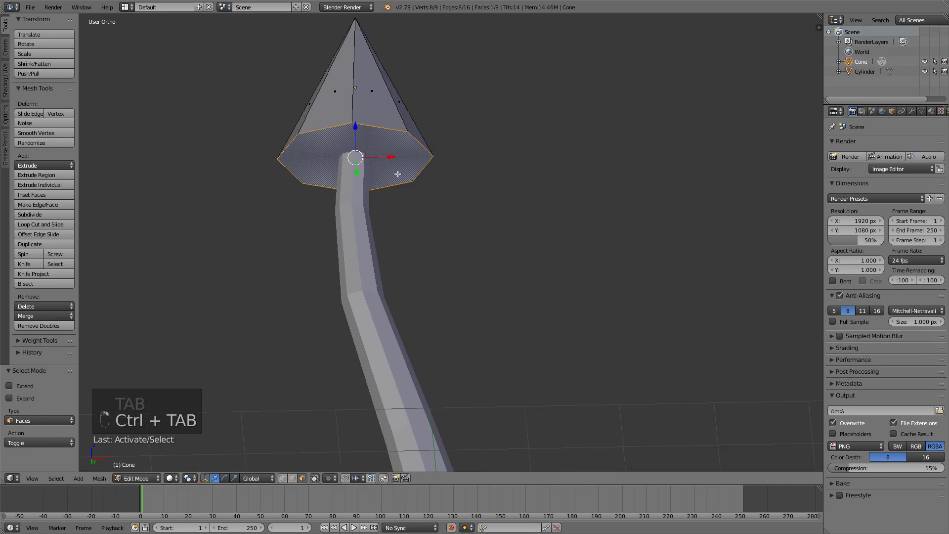
{"action": "key", "text": "KP_1"}
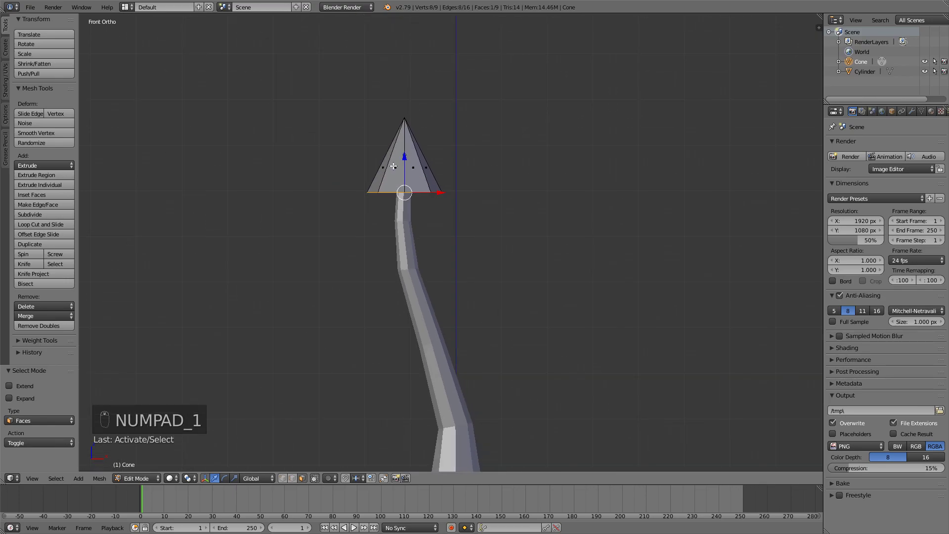
{"action": "scroll", "coordinate": [441, 178], "scroll_direction": "up", "scroll_amount": 3}
{"action": "middle_click_drag", "start_coordinate": [441, 178], "coordinate": [418, 198]}
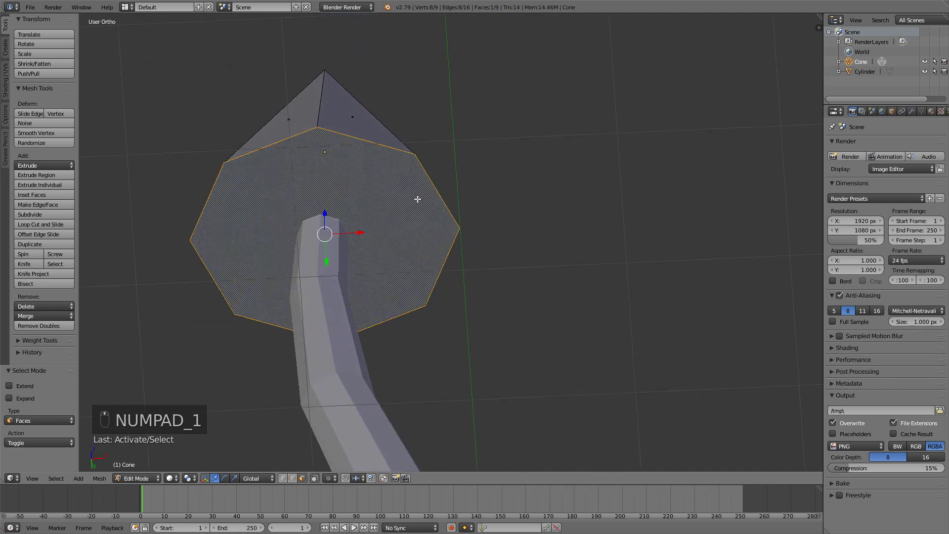
Step: Extrude and inset the bottom face, then extrude it wider and lower it as a second tier
{"action": "key", "text": "e"}
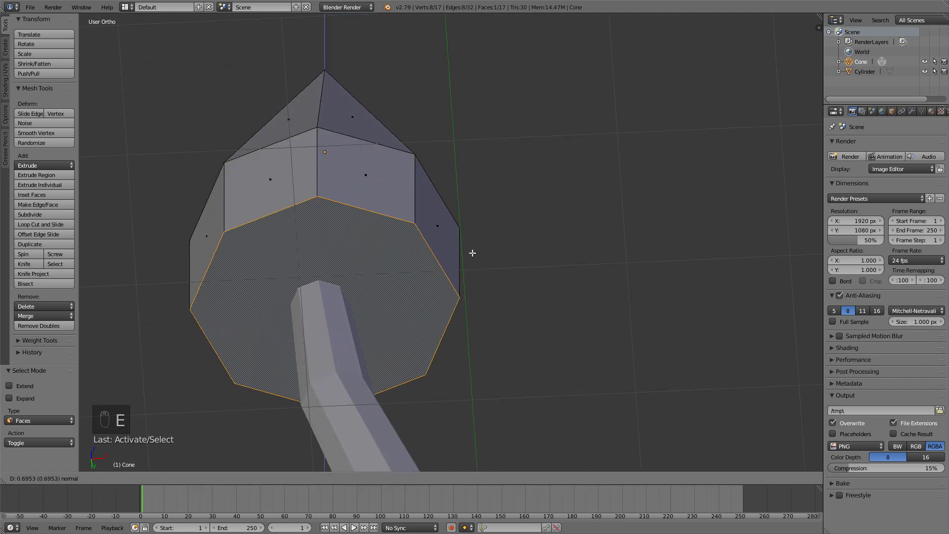
{"action": "right_click", "coordinate": [472, 252]}
{"action": "middle_click_drag", "start_coordinate": [472, 253], "coordinate": [308, 189]}
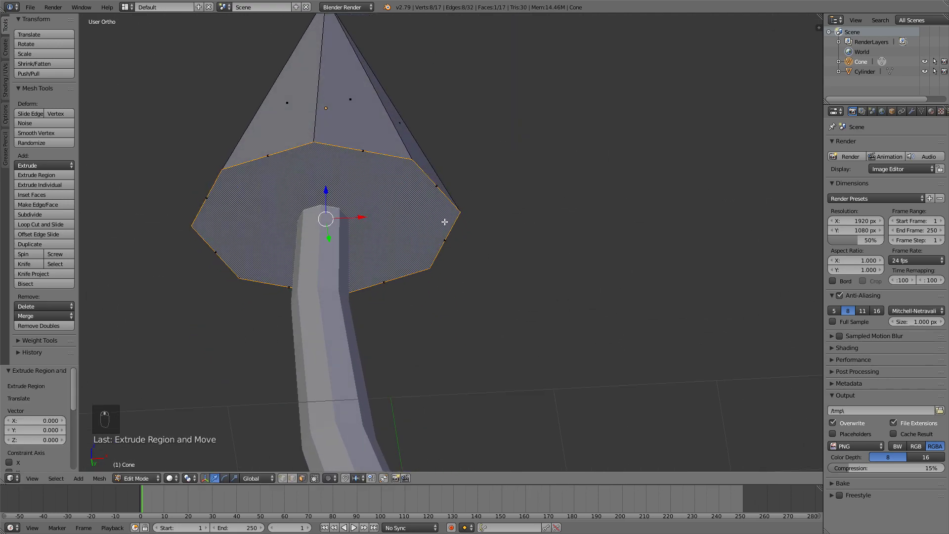
{"action": "key", "text": "s"}
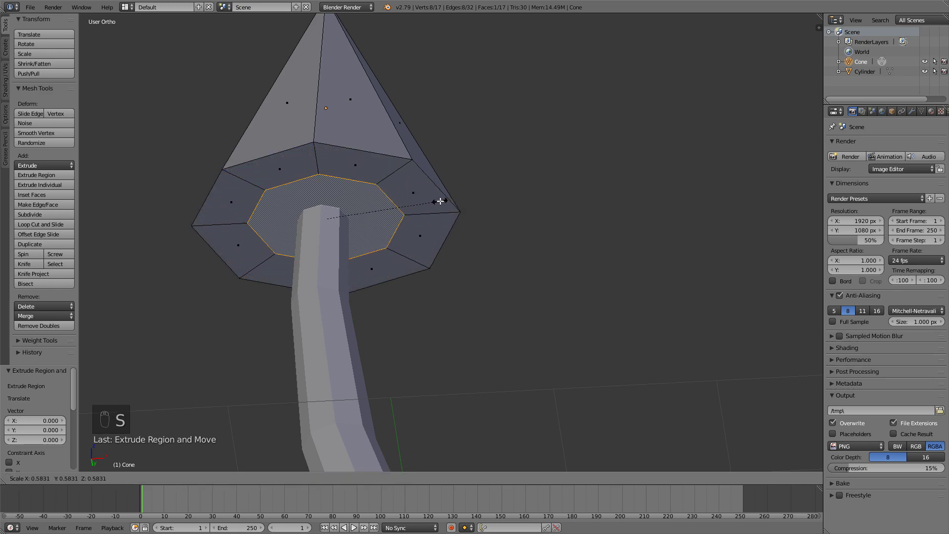
{"action": "left_click", "coordinate": [437, 201]}
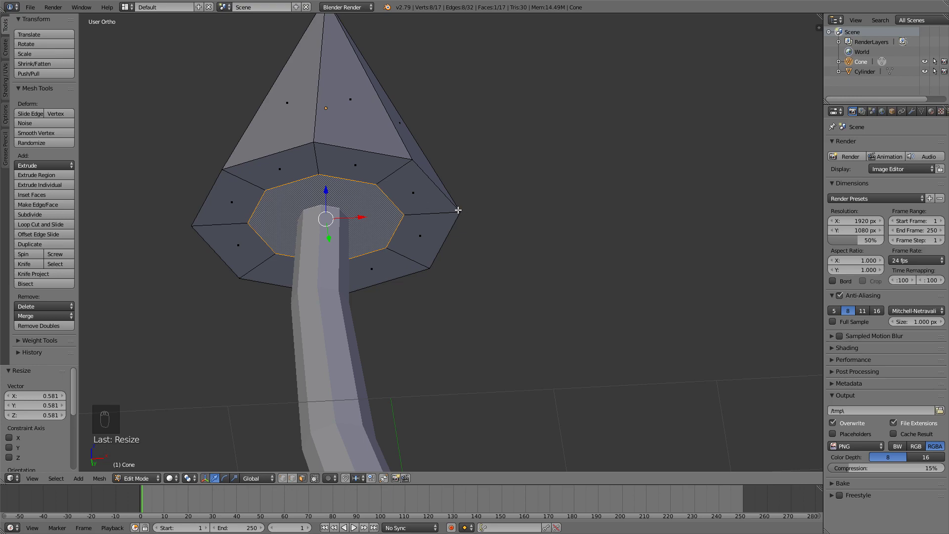
{"action": "key", "text": "e"}
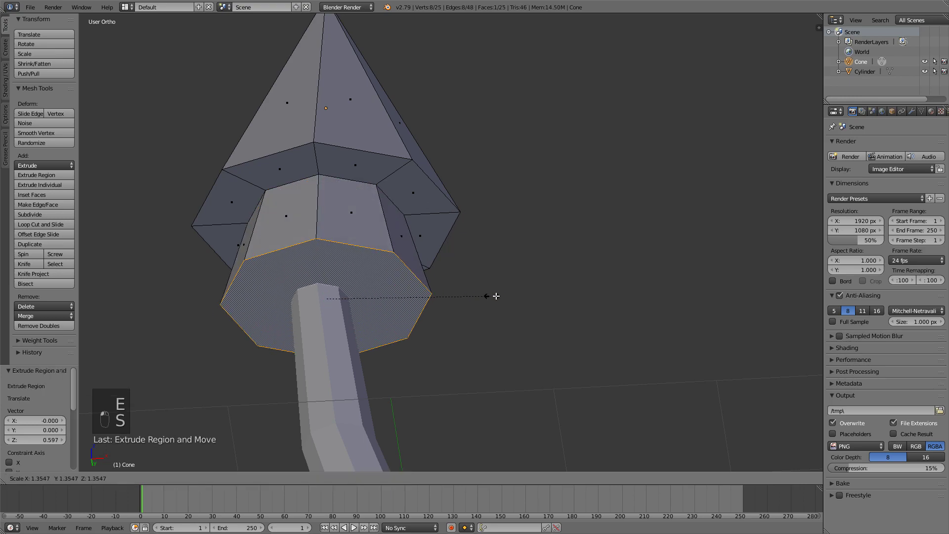
{"action": "left_click", "coordinate": [561, 294]}
{"action": "key", "text": "KP_1"}
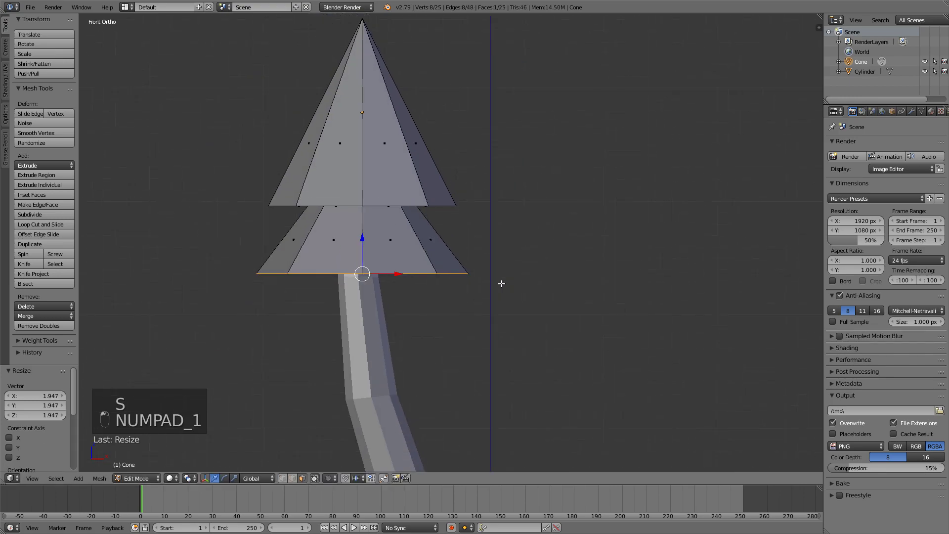
{"action": "key", "text": "g"}
{"action": "left_click", "coordinate": [501, 309]}
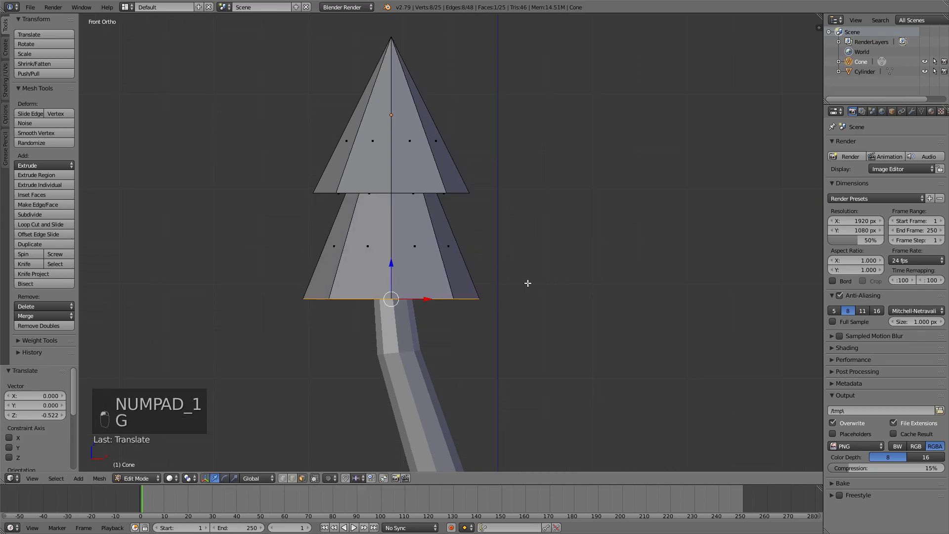
Step: Tilt the second tier slightly, then extrude its bottom face and shrink it inward
{"action": "key", "text": "r"}
{"action": "left_click", "coordinate": [534, 260]}
{"action": "middle_click_drag", "start_coordinate": [511, 299], "coordinate": [489, 182], "text": "shift"}
{"action": "key", "text": "e"}
{"action": "right_click", "coordinate": [548, 168]}
{"action": "key", "text": "s"}
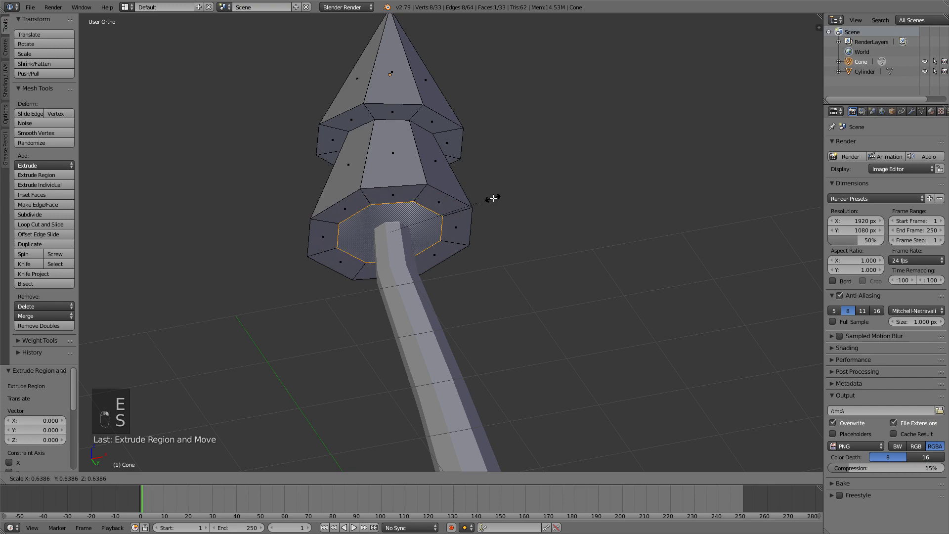
{"action": "left_click", "coordinate": [493, 198]}
{"action": "key", "text": "KP_1"}
Step: Extrude downward into a wide third tier, lowered, resized to 0.810 and slightly tilted
{"action": "key", "text": "e"}
{"action": "left_click", "coordinate": [493, 273]}
{"action": "key", "text": "s"}
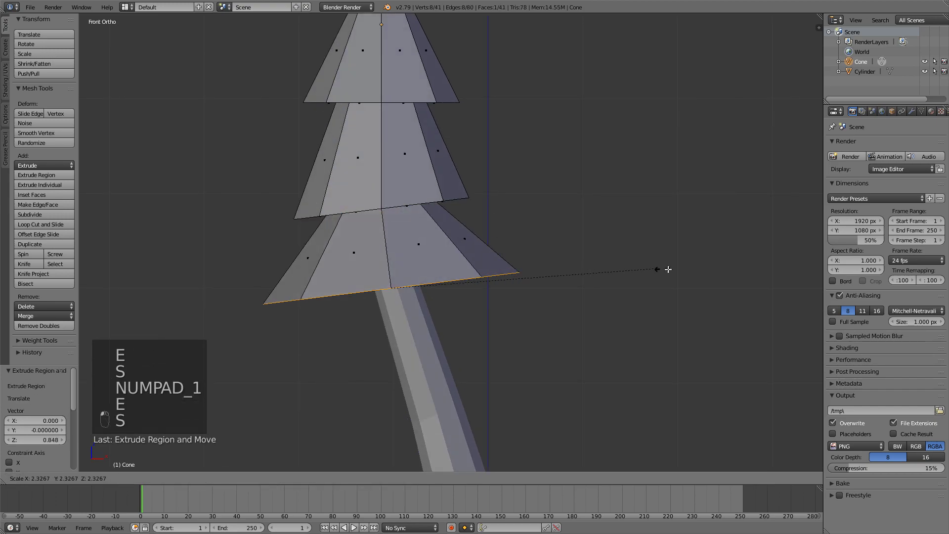
{"action": "left_click", "coordinate": [662, 273]}
{"action": "key", "text": "g"}
{"action": "left_click", "coordinate": [642, 319]}
{"action": "key", "text": "s"}
{"action": "left_click", "coordinate": [609, 324]}
{"action": "key", "text": "g"}
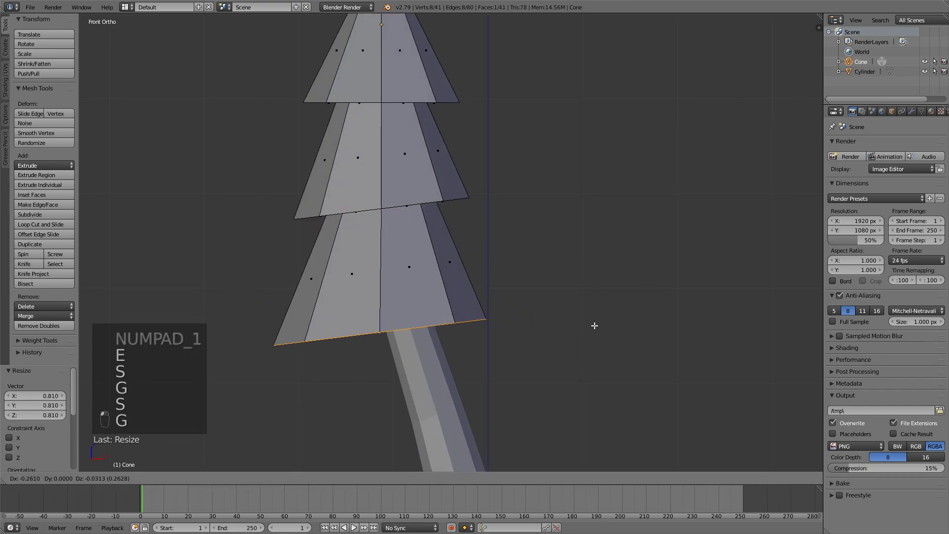
{"action": "left_click", "coordinate": [613, 324]}
{"action": "key", "text": "r"}
{"action": "left_click", "coordinate": [613, 325]}
{"action": "middle_click_drag", "start_coordinate": [613, 325], "coordinate": [580, 223]}
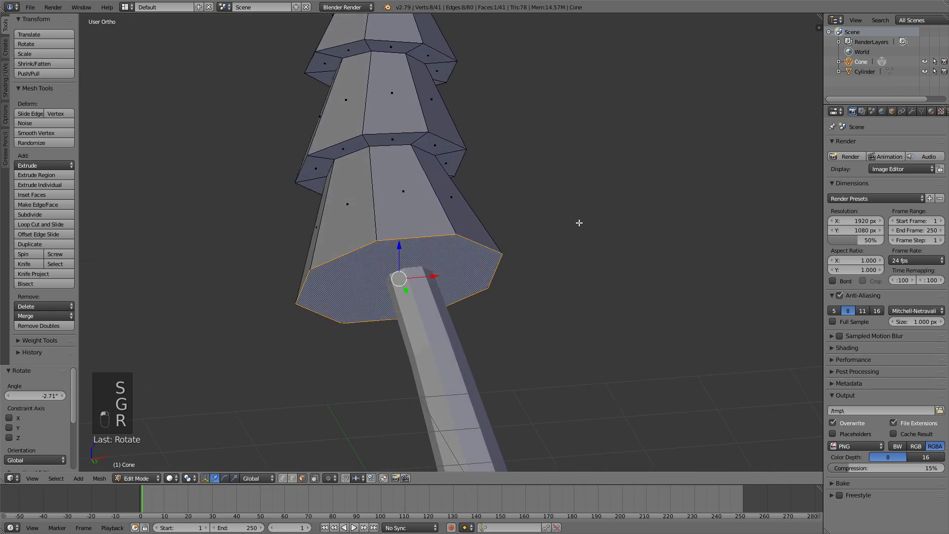
Step: Extrude the bottom face and shrink it to 0.651 to start the next tier
{"action": "key", "text": "e"}
{"action": "left_click", "coordinate": [612, 214]}
{"action": "key", "text": "s"}
{"action": "left_click", "coordinate": [549, 245]}
{"action": "key", "text": "KP_1"}
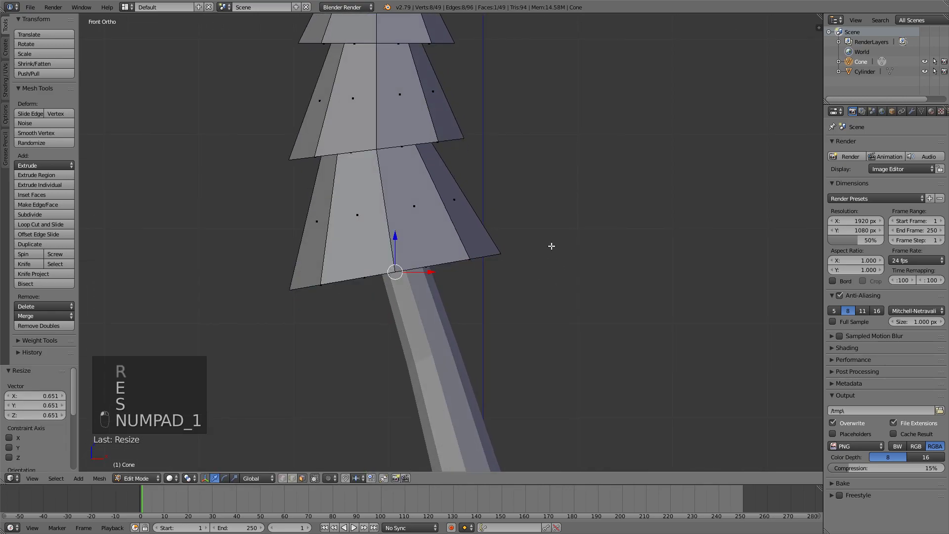
Step: Extrude a new section, lower it, tilt it -10.2° and enlarge it to 1.826
{"action": "key", "text": "e"}
{"action": "left_click", "coordinate": [577, 346]}
{"action": "key", "text": "g"}
{"action": "left_click", "coordinate": [616, 326]}
{"action": "key", "text": "r"}
{"action": "left_click", "coordinate": [608, 294]}
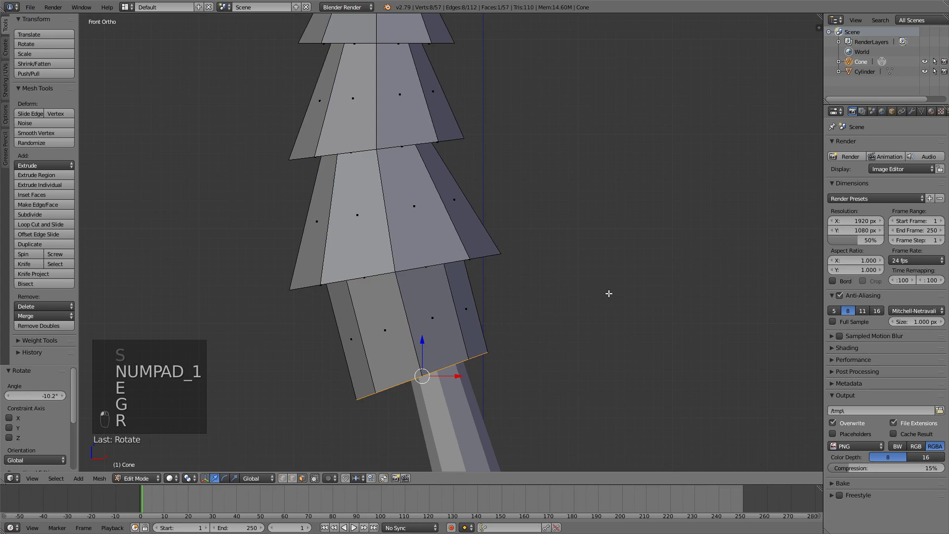
{"action": "key", "text": "s"}
{"action": "left_click", "coordinate": [786, 286]}
{"action": "middle_click_drag", "start_coordinate": [786, 286], "coordinate": [490, 201]}
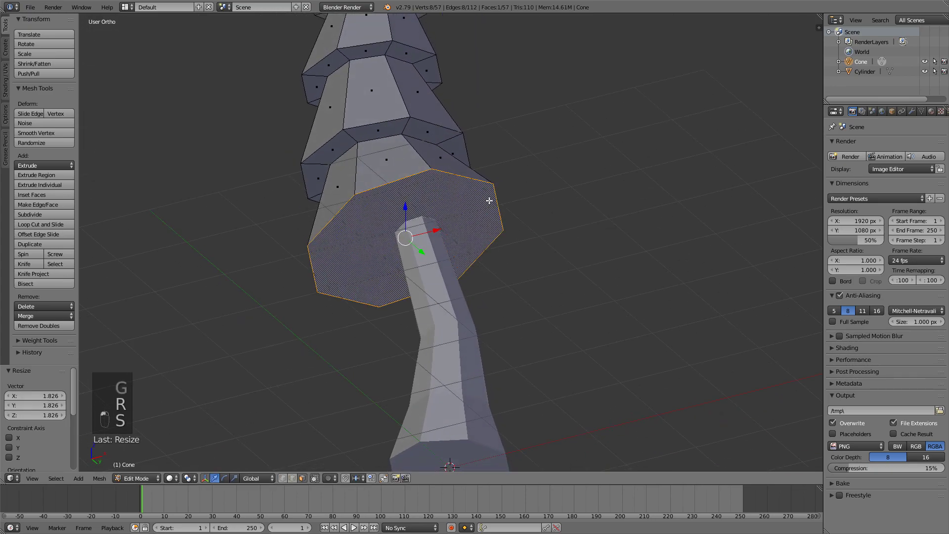
Step: Extrude the enlarged face and shrink it inward to 0.673
{"action": "key", "text": "e"}
{"action": "left_click", "coordinate": [479, 228]}
{"action": "key", "text": "s"}
{"action": "left_click", "coordinate": [502, 218]}
{"action": "key", "text": "KP_1"}
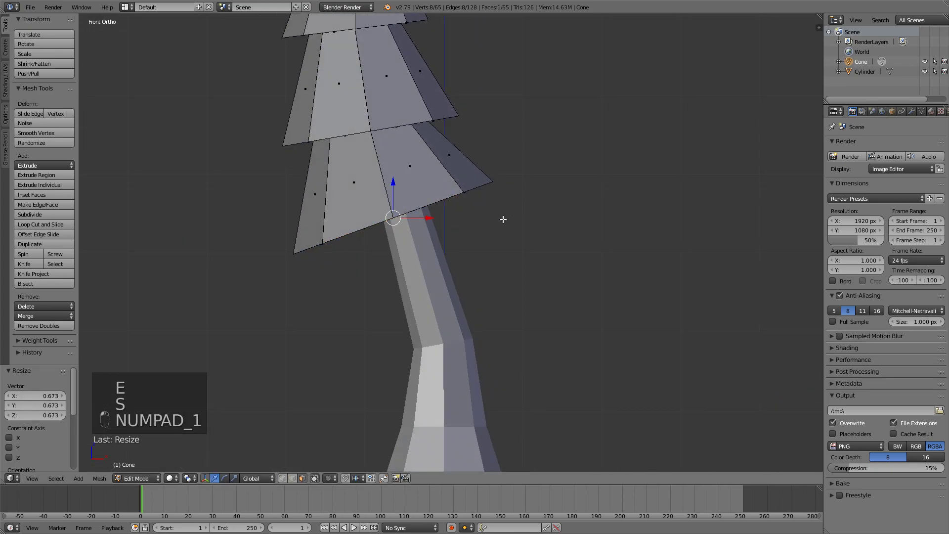
Step: Extrude, enlarge and lower another tier, tilting it 15.8° and resizing it to 0.866
{"action": "key", "text": "e"}
{"action": "left_click", "coordinate": [532, 311]}
{"action": "key", "text": "s"}
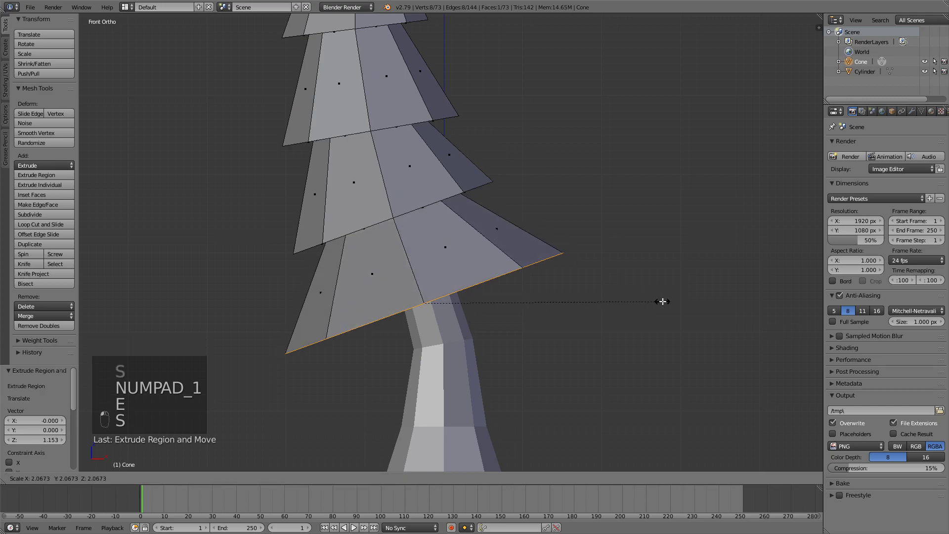
{"action": "left_click", "coordinate": [600, 328]}
{"action": "key", "text": "g"}
{"action": "left_click", "coordinate": [613, 376]}
{"action": "key", "text": "r"}
{"action": "left_click", "coordinate": [615, 386]}
{"action": "key", "text": "s"}
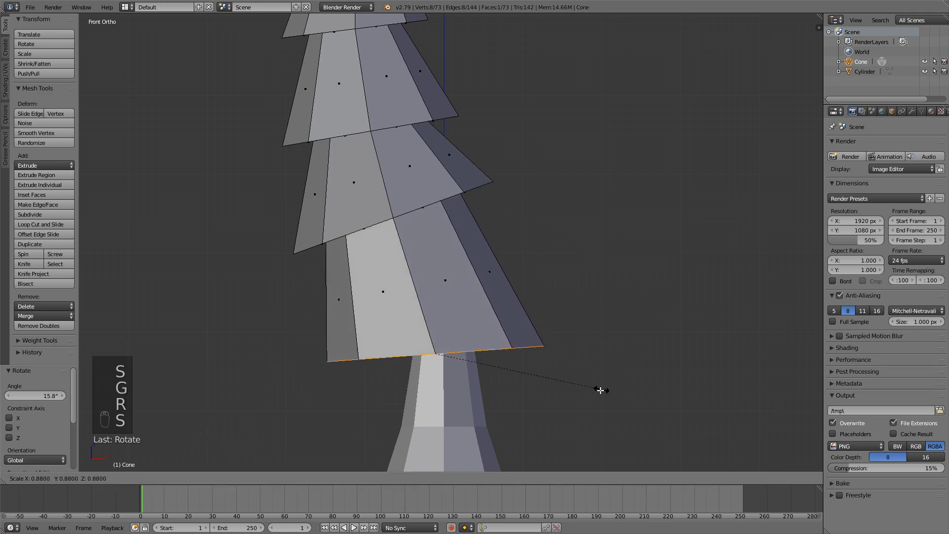
{"action": "left_click", "coordinate": [599, 390]}
{"action": "scroll", "coordinate": [544, 282], "scroll_direction": "down", "scroll_amount": 2}
{"action": "scroll", "coordinate": [523, 247], "scroll_direction": "up", "scroll_amount": 2}
{"action": "middle_click_drag", "start_coordinate": [523, 247], "coordinate": [509, 229]}
Step: Extrude the bottom face and shrink it inward to 0.683
{"action": "key", "text": "e"}
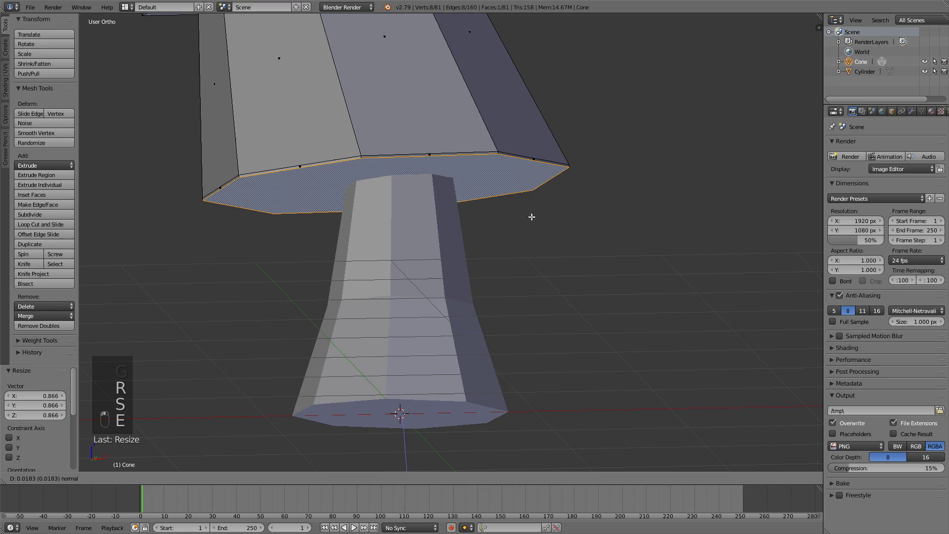
{"action": "left_click", "coordinate": [568, 187]}
{"action": "key", "text": "s"}
{"action": "left_click", "coordinate": [518, 201]}
{"action": "key", "text": "KP_1"}
Step: Extrude and enlarge the final wide tier, tilting it 6.97° and repositioning its edge ring
{"action": "key", "text": "e"}
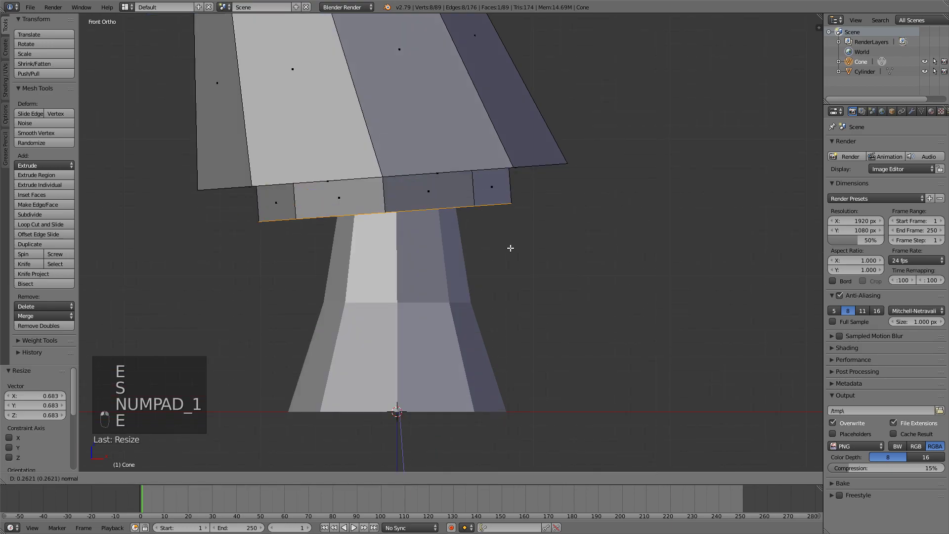
{"action": "left_click", "coordinate": [549, 329]}
{"action": "key", "text": "s"}
{"action": "left_click", "coordinate": [665, 328]}
{"action": "key", "text": "r"}
{"action": "left_click", "coordinate": [711, 296]}
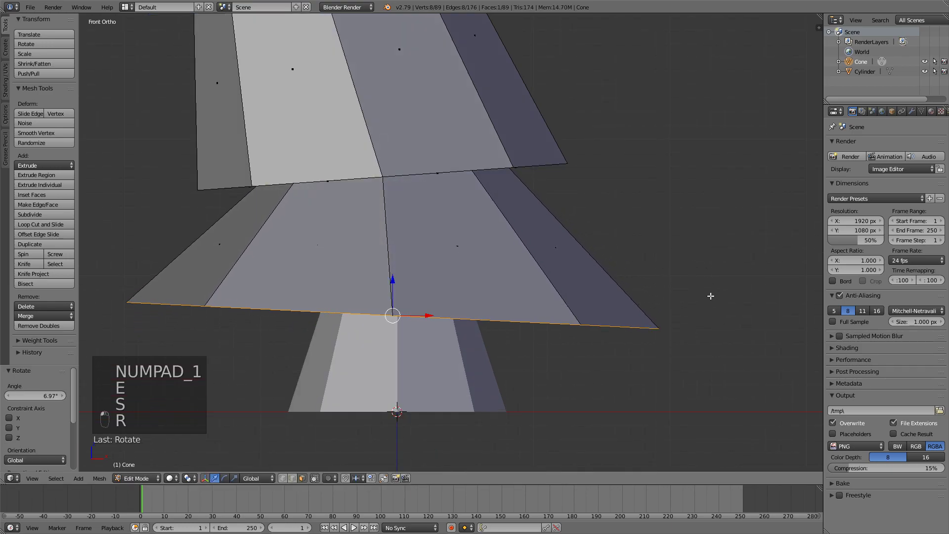
{"action": "key", "text": "g"}
{"action": "left_click", "coordinate": [705, 311]}
Step: Back in Edit Mode, select the horizontal edge ring around a middle tier
{"action": "key", "text": "Tab"}
{"action": "scroll", "coordinate": [600, 169], "scroll_direction": "down", "scroll_amount": 6}
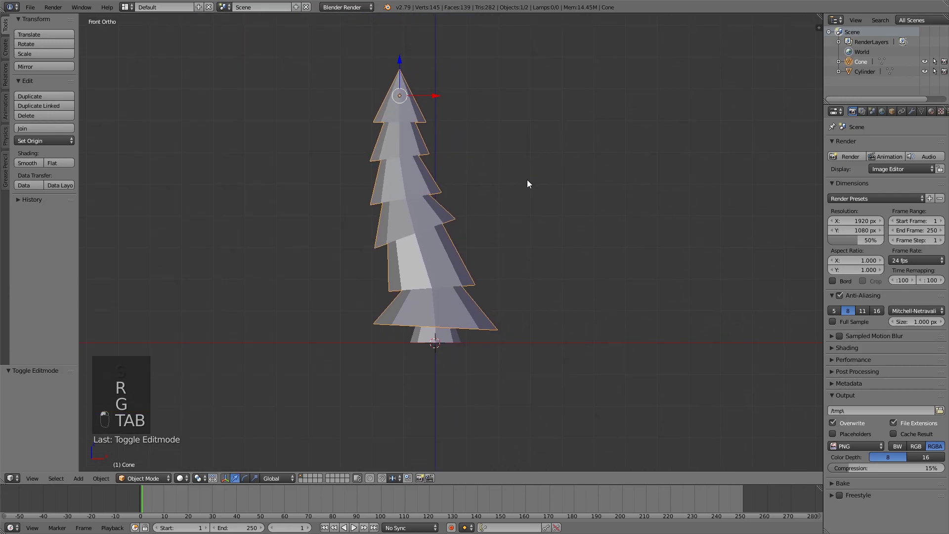
{"action": "key", "text": "Tab"}
{"action": "scroll", "coordinate": [488, 286], "scroll_direction": "up", "scroll_amount": 4}
{"action": "middle_click_drag", "start_coordinate": [447, 277], "coordinate": [421, 257]}
{"action": "right_click", "coordinate": [430, 257], "text": "alt"}
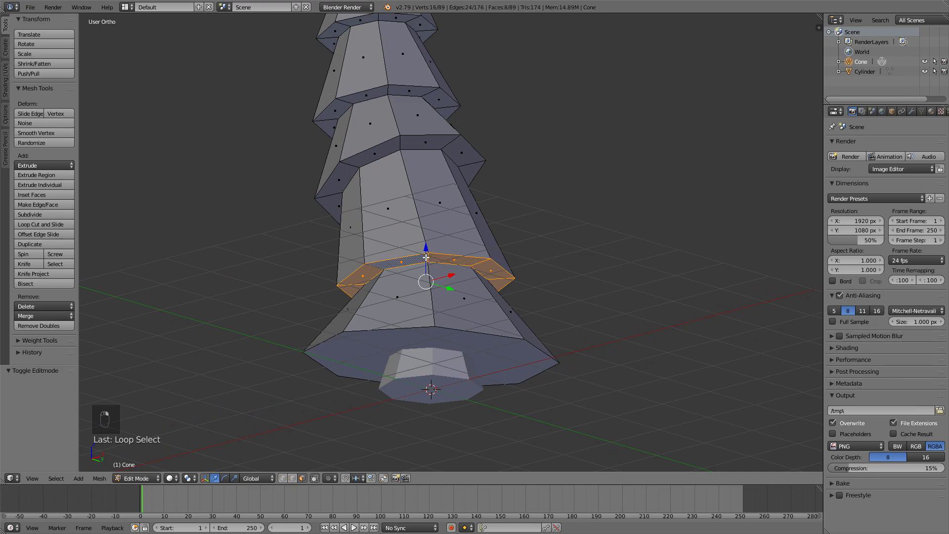
{"action": "right_click", "coordinate": [408, 259], "text": "ctrl+alt"}
{"action": "right_click", "coordinate": [428, 259], "text": "ctrl+alt"}
Step: Raise, tilt and resize the ring, then return to Object Mode to view the tree
{"action": "key", "text": "KP_1"}
{"action": "key", "text": "g"}
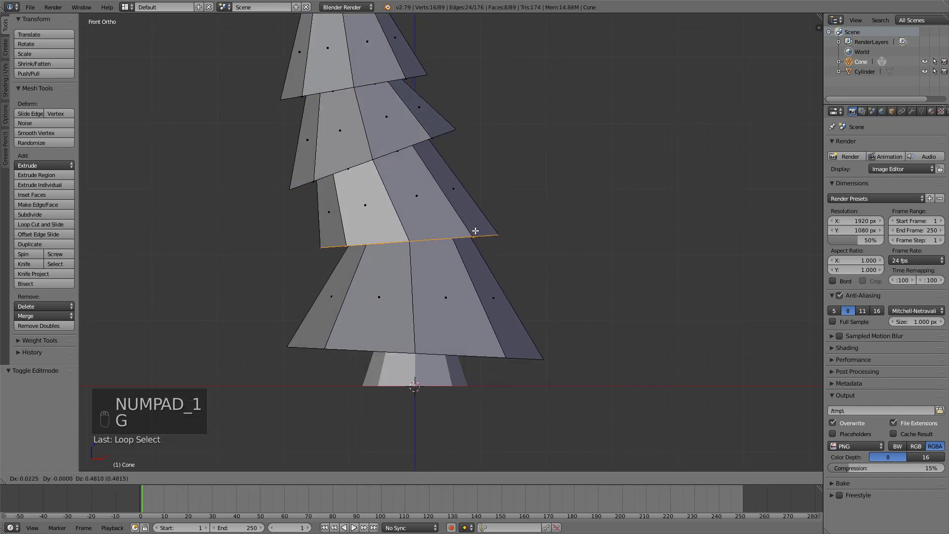
{"action": "left_click", "coordinate": [474, 229]}
{"action": "key", "text": "r"}
{"action": "left_click", "coordinate": [563, 199]}
{"action": "key", "text": "s"}
{"action": "left_click", "coordinate": [585, 204]}
{"action": "key", "text": "g"}
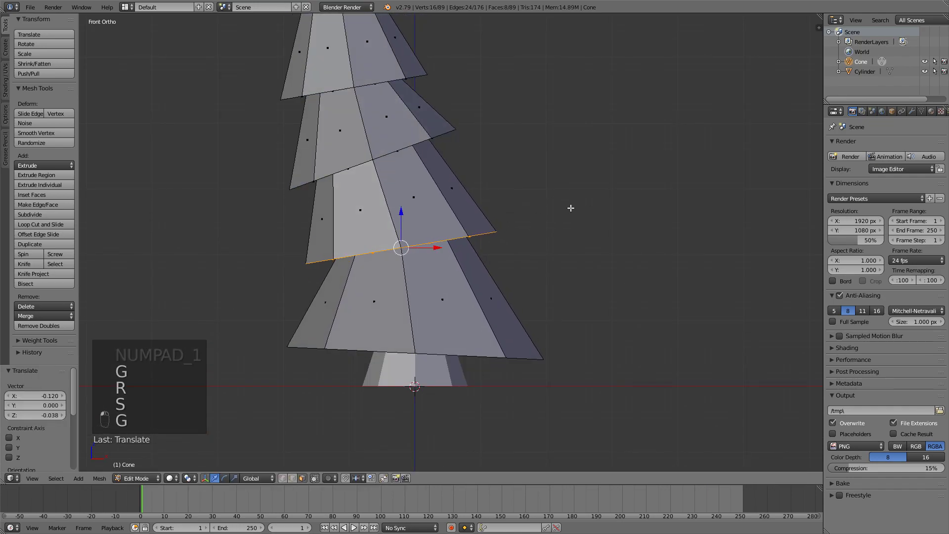
{"action": "left_click", "coordinate": [570, 207]}
{"action": "key", "text": "Tab"}
{"action": "scroll", "coordinate": [551, 279], "scroll_direction": "down", "scroll_amount": 3}
{"action": "middle_click_drag", "start_coordinate": [550, 280], "coordinate": [500, 278]}
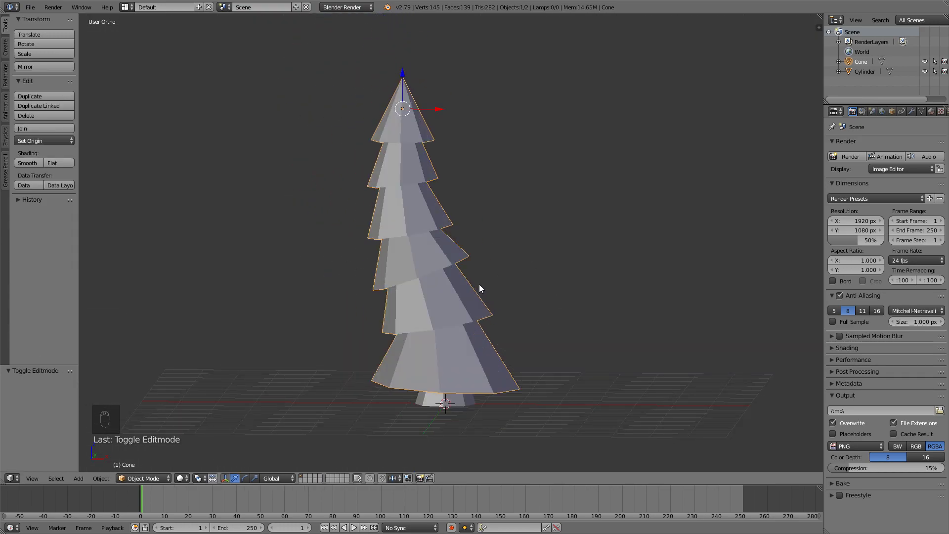
Step: Select the trunk cylinder and delete its bottom cap face, bringing the scene to 138 faces
{"action": "key", "text": "ctrl+Tab"}
{"action": "key", "text": "ctrl+Tab"}
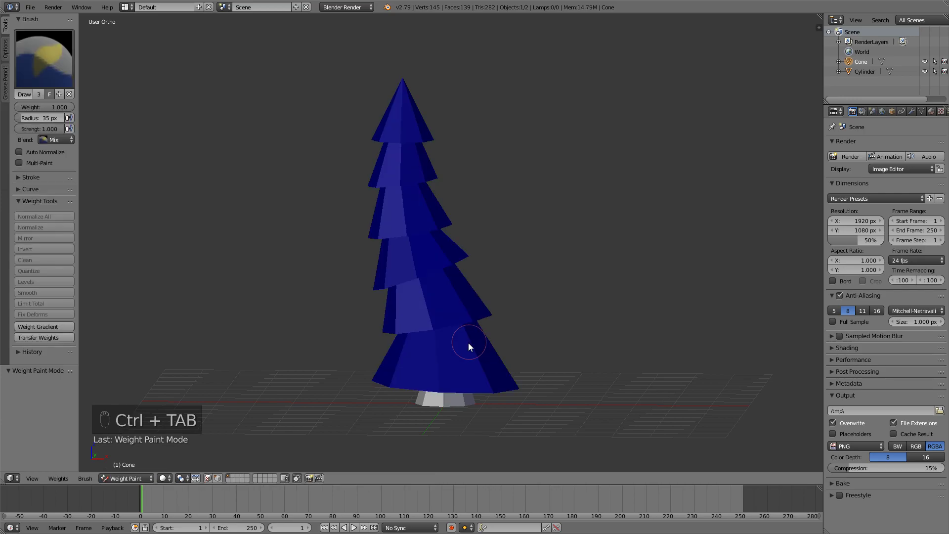
{"action": "key", "text": "Tab"}
{"action": "key", "text": "Tab"}
{"action": "right_click", "coordinate": [444, 393]}
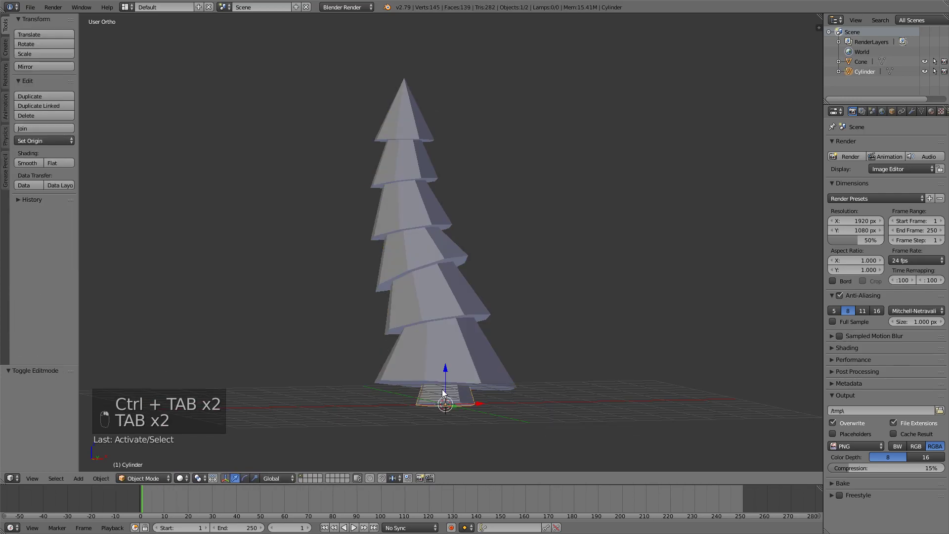
{"action": "key", "text": "KP_5"}
{"action": "mouse_move", "coordinate": [447, 338]}
{"action": "middle_mouse_down"}
{"action": "mouse_move", "coordinate": [441, 295]}
{"action": "mouse_move", "coordinate": [468, 312]}
{"action": "mouse_move", "coordinate": [447, 297]}
{"action": "mouse_move", "coordinate": [328, 440]}
{"action": "mouse_move", "coordinate": [383, 362]}
{"action": "middle_mouse_up"}
{"action": "key", "text": "ctrl+Tab"}
{"action": "key", "text": "ctrl+Tab"}
{"action": "key", "text": "Tab"}
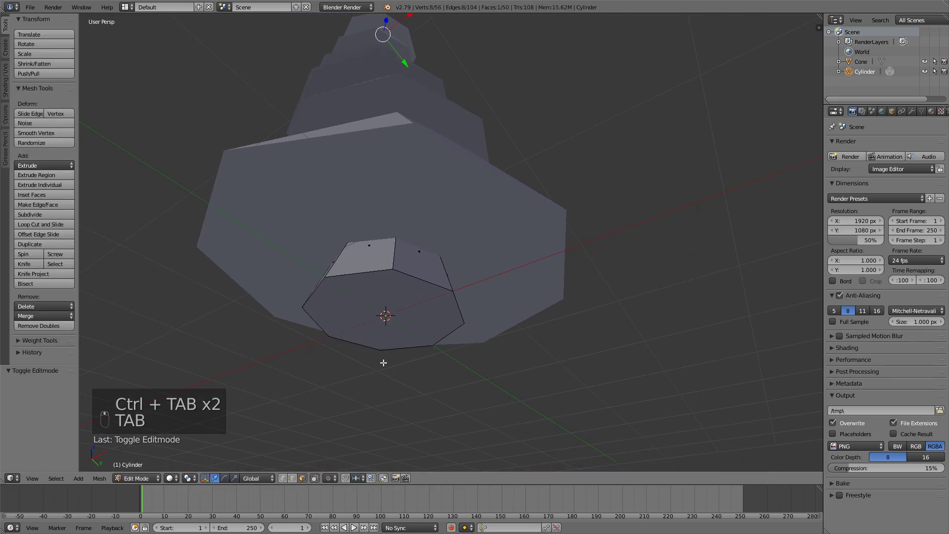
{"action": "right_click", "coordinate": [379, 321]}
{"action": "key", "text": "x"}
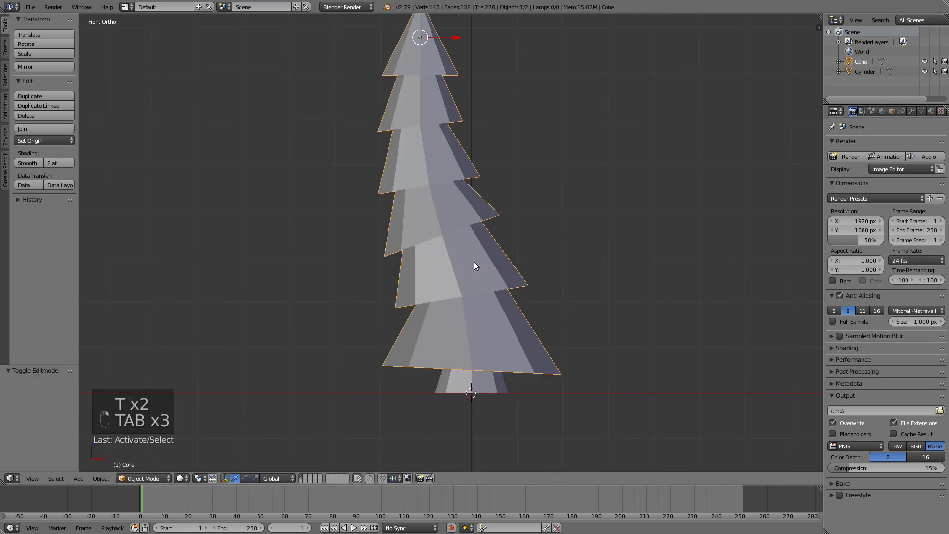
{"action": "middle_click_drag", "start_coordinate": [474, 265], "coordinate": [470, 270]}
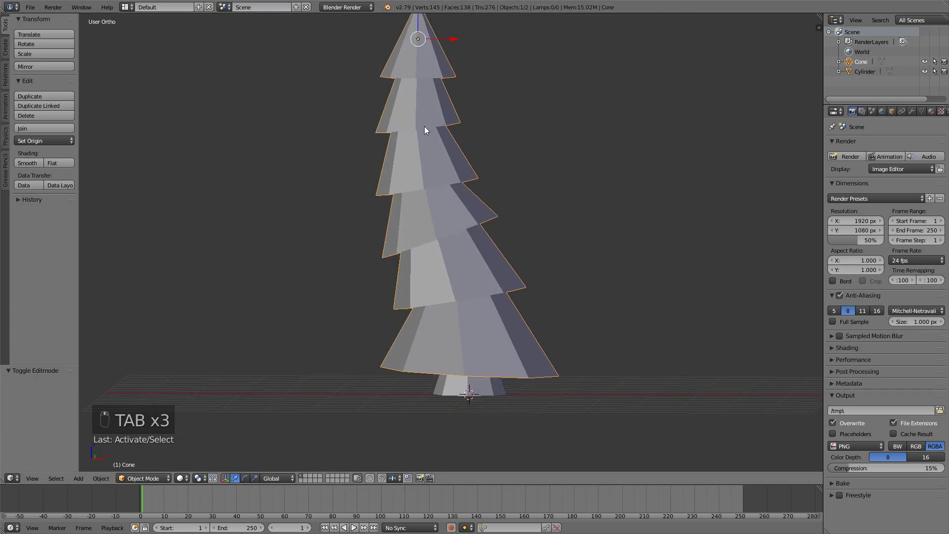
Step: Hide the canopy and edit the trunk mesh in front view
{"action": "key", "text": "h"}
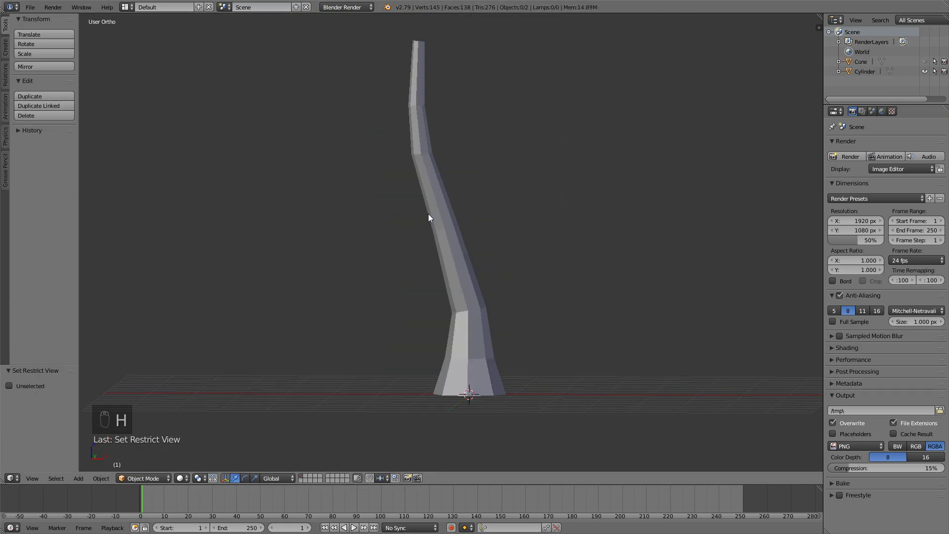
{"action": "key", "text": "KP_1"}
{"action": "key", "text": "Tab"}
{"action": "key", "text": "Tab"}
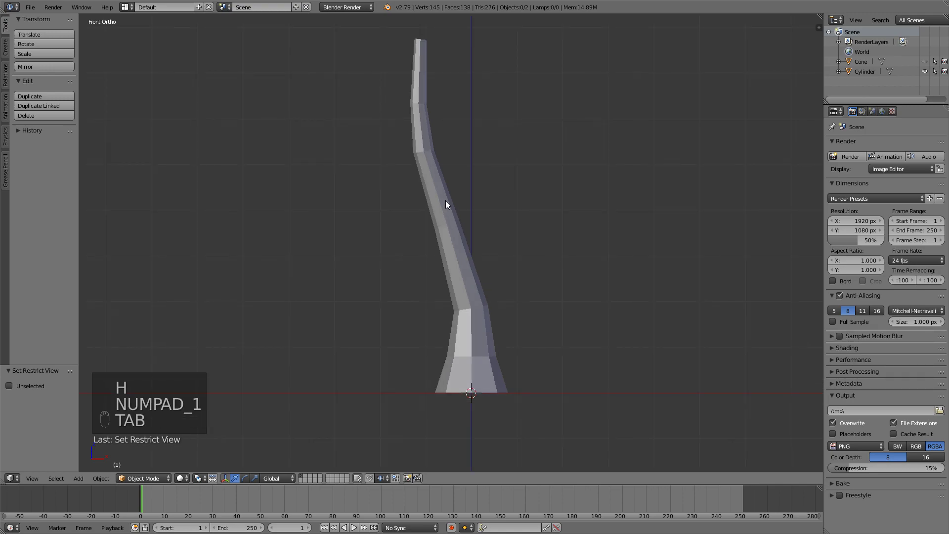
{"action": "key", "text": "ctrl+r"}
{"action": "right_click", "coordinate": [478, 322]}
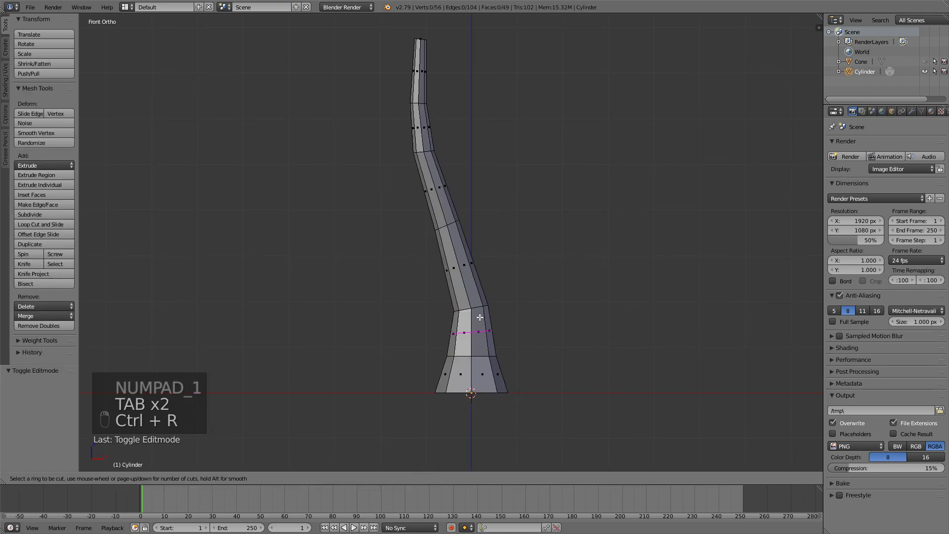
Step: Brush-select the middle and upper trunk faces inside the canopy and delete them, leaving a short stub
{"action": "key", "text": "z"}
{"action": "key", "text": "z"}
{"action": "key", "text": "z"}
{"action": "key", "text": "z"}
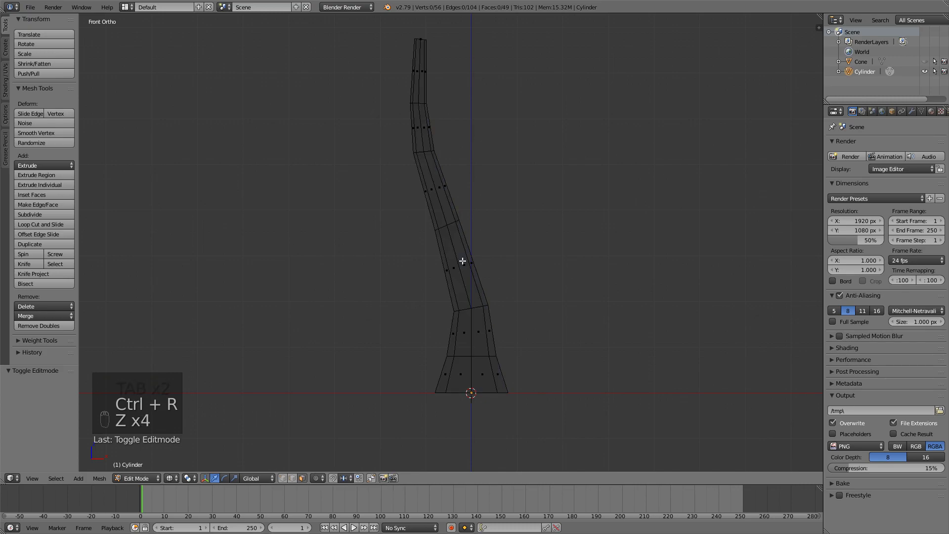
{"action": "key", "text": "Tab"}
{"action": "key", "text": "Tab"}
{"action": "key", "text": "c"}
{"action": "mouse_move", "coordinate": [462, 260]}
{"action": "left_mouse_down"}
{"action": "mouse_move", "coordinate": [413, 186]}
{"action": "mouse_move", "coordinate": [419, 144]}
{"action": "mouse_move", "coordinate": [442, 118]}
{"action": "mouse_move", "coordinate": [429, 107]}
{"action": "mouse_move", "coordinate": [432, 59]}
{"action": "mouse_move", "coordinate": [414, 58]}
{"action": "mouse_move", "coordinate": [426, 40]}
{"action": "left_mouse_up"}
{"action": "right_click", "coordinate": [430, 38]}
{"action": "key", "text": "z"}
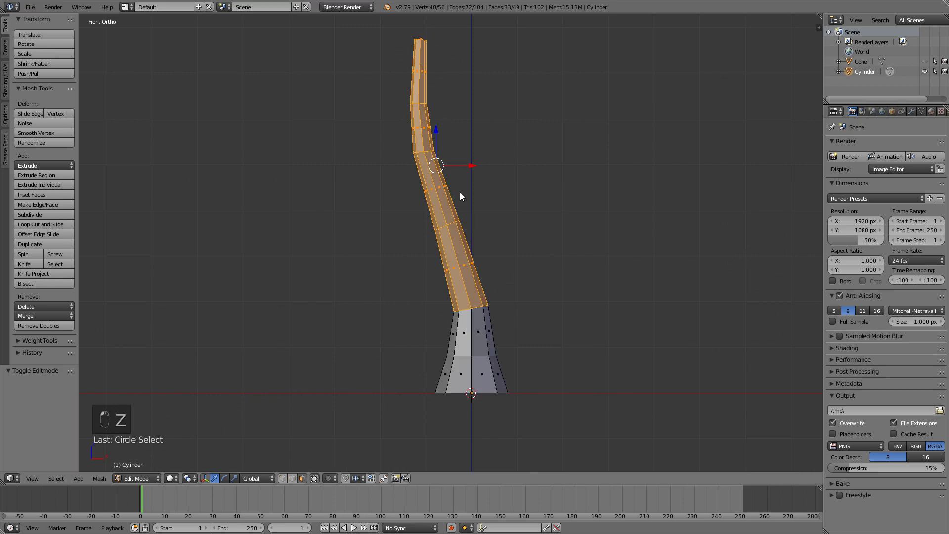
{"action": "key", "text": "x"}
{"action": "left_click", "coordinate": [439, 192]}
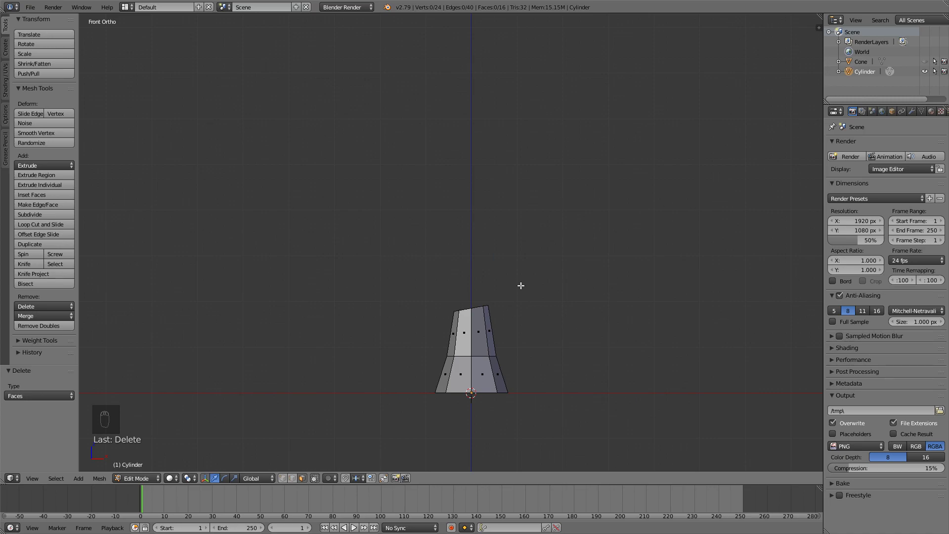
Step: Reveal the cone leaves, return to Object Mode and deselect everything
{"action": "key", "text": "alt+h"}
{"action": "key", "text": "Tab"}
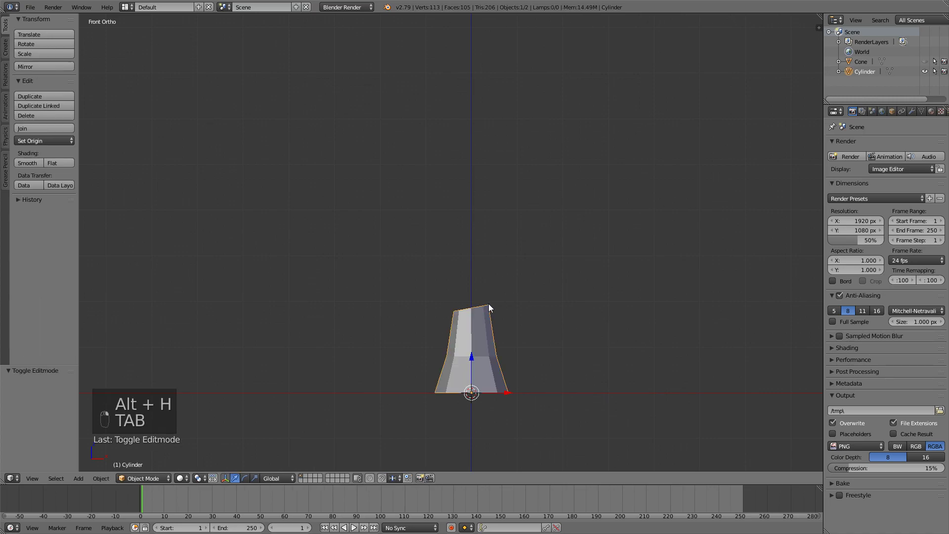
{"action": "key", "text": "alt+h"}
{"action": "key", "text": "a"}
{"action": "middle_click_drag", "start_coordinate": [529, 304], "coordinate": [382, 183]}
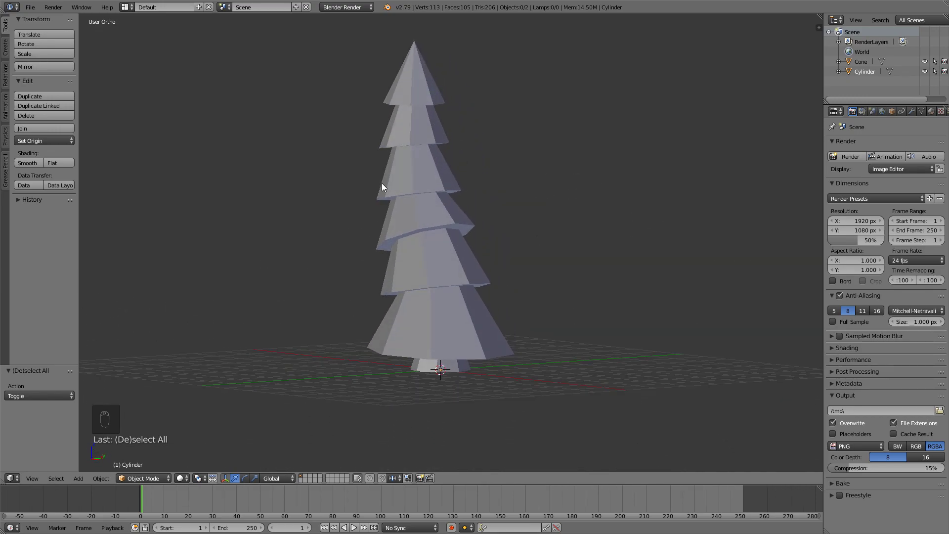
Step: Select the Cone, then the Cylinder as active, and join them with Ctrl+J into one Cylinder
{"action": "right_click", "coordinate": [461, 336]}
{"action": "middle_click_drag", "start_coordinate": [461, 337], "coordinate": [470, 328]}
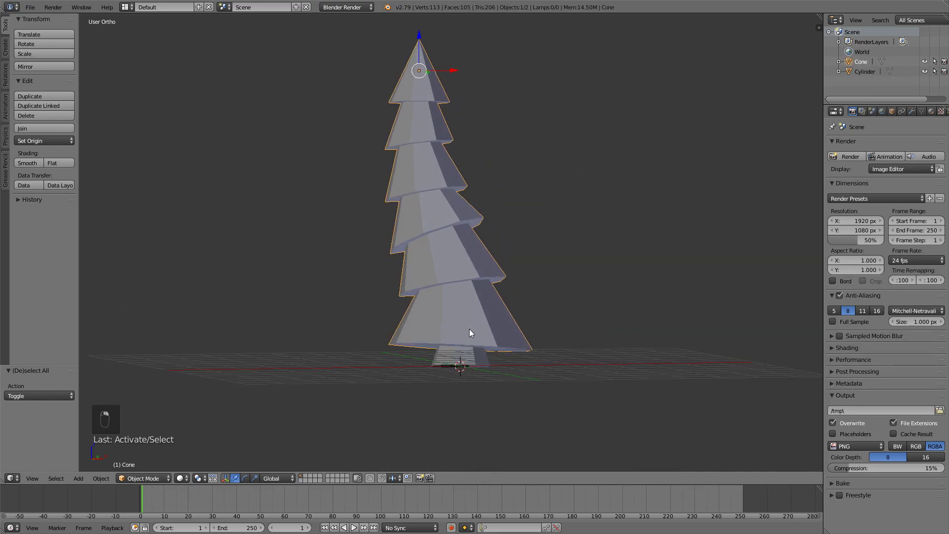
{"action": "right_click", "coordinate": [452, 350], "text": "shift"}
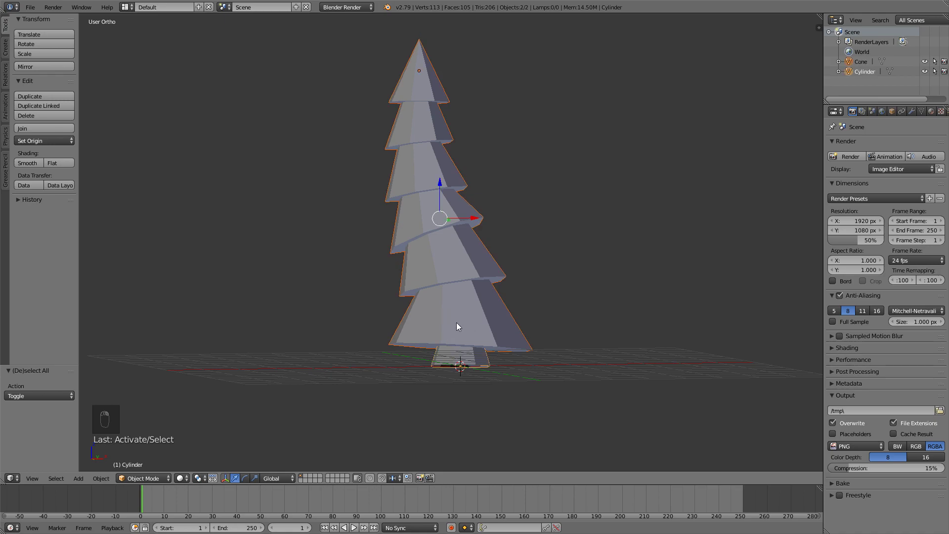
{"action": "key", "text": "ctrl+j"}
{"action": "mouse_move", "coordinate": [456, 322]}
{"action": "middle_mouse_down"}
{"action": "mouse_move", "coordinate": [431, 312]}
{"action": "mouse_move", "coordinate": [438, 316]}
{"action": "middle_mouse_up"}
{"action": "key", "text": "KP_1"}
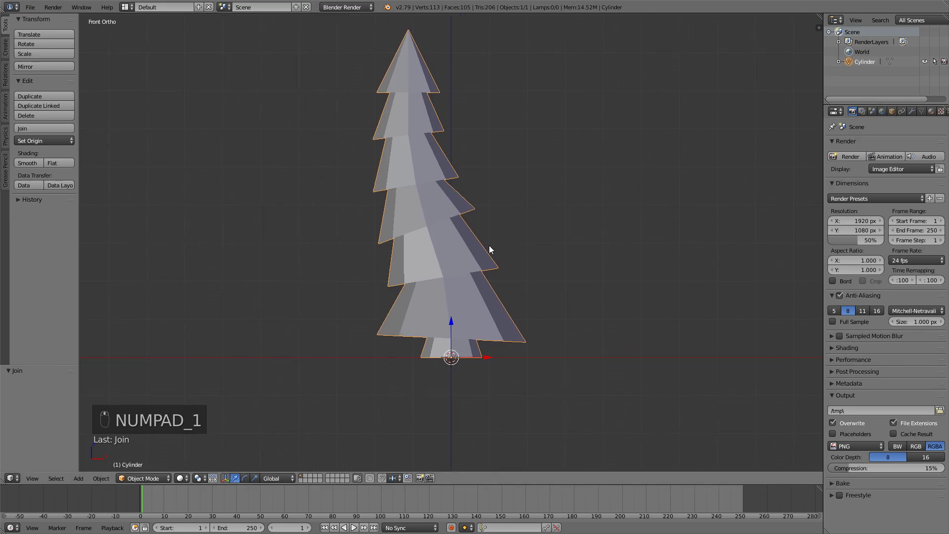
Step: In Edit Mode, select all connected leaf faces of the joined tree mesh
{"action": "key", "text": "Tab"}
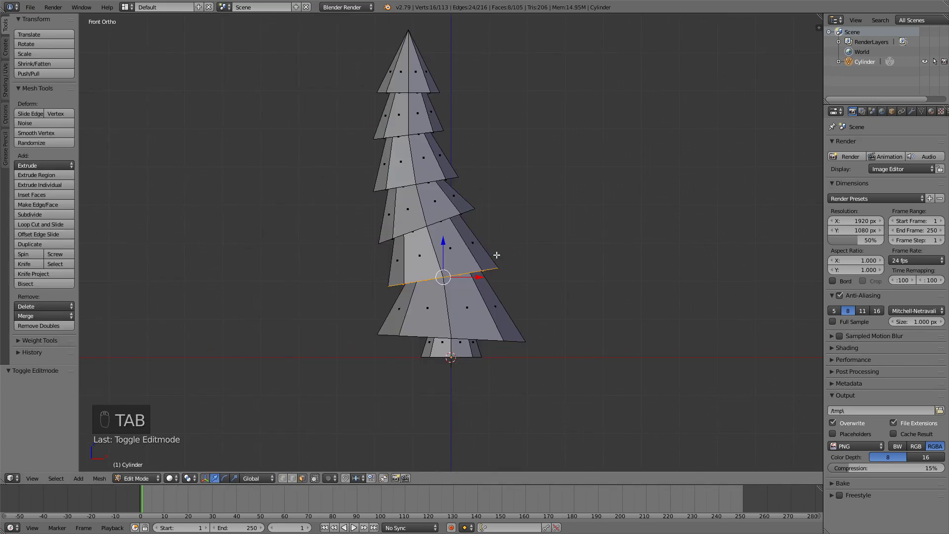
{"action": "left_click", "coordinate": [456, 250]}
{"action": "middle_click_drag", "start_coordinate": [457, 249], "coordinate": [426, 216]}
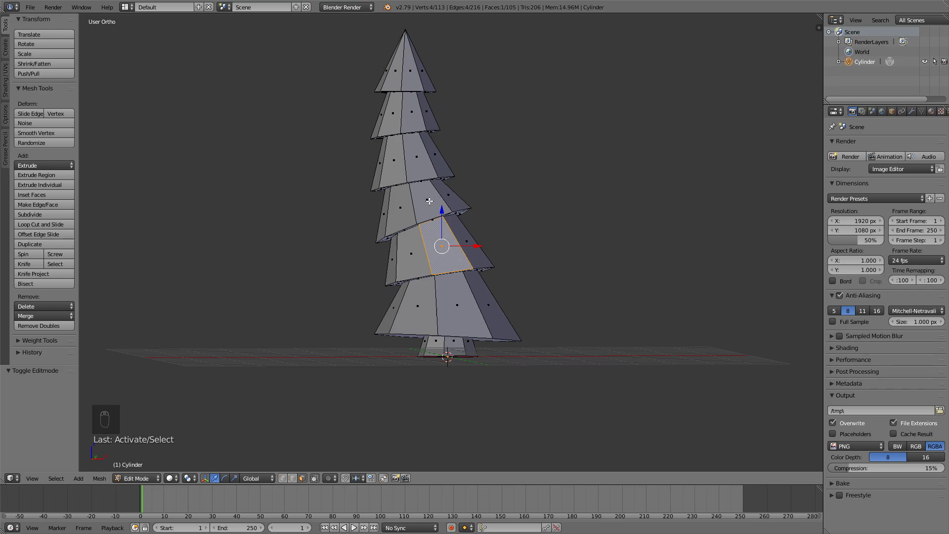
{"action": "key", "text": "l"}
{"action": "middle_click_drag", "start_coordinate": [427, 201], "coordinate": [427, 218]}
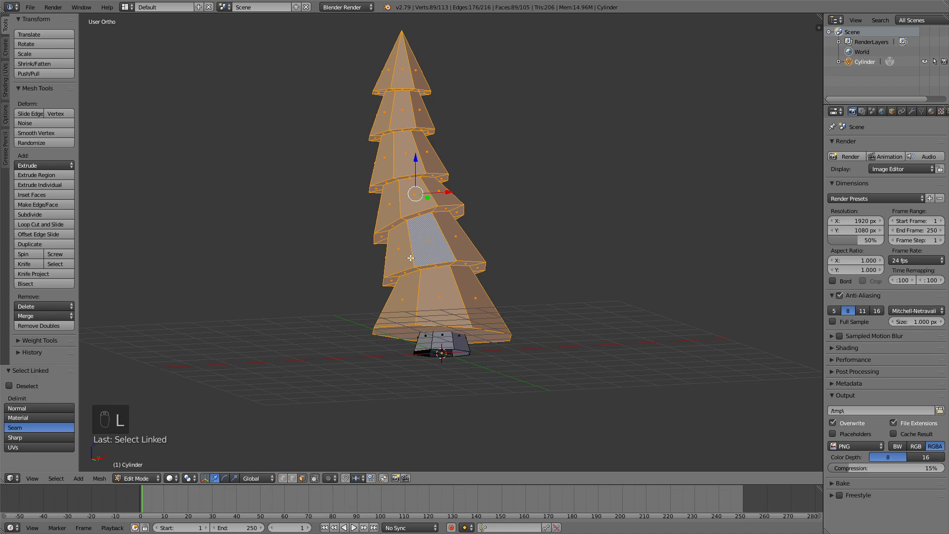
{"action": "key", "text": "z"}
{"action": "middle_click_drag", "start_coordinate": [399, 240], "coordinate": [409, 236]}
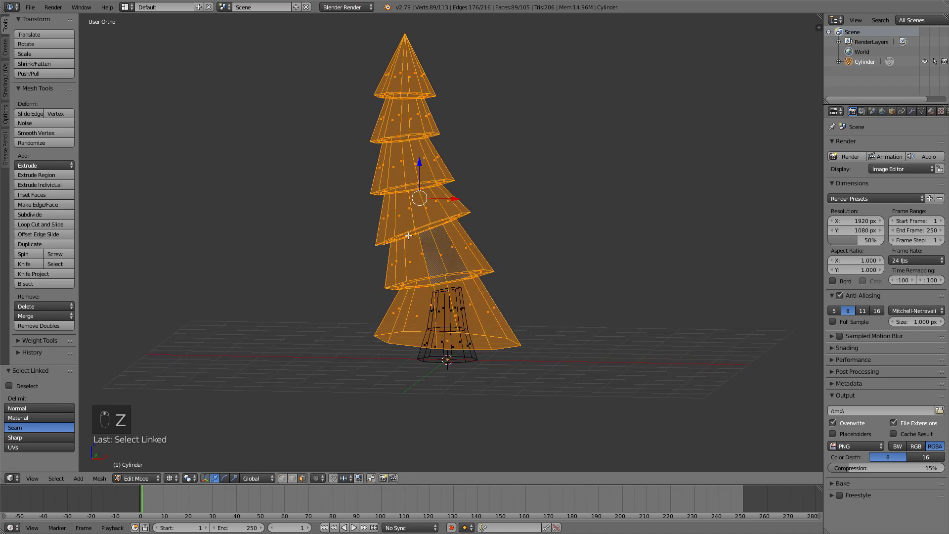
{"action": "key", "text": "z"}
{"action": "key", "text": "KP_1"}
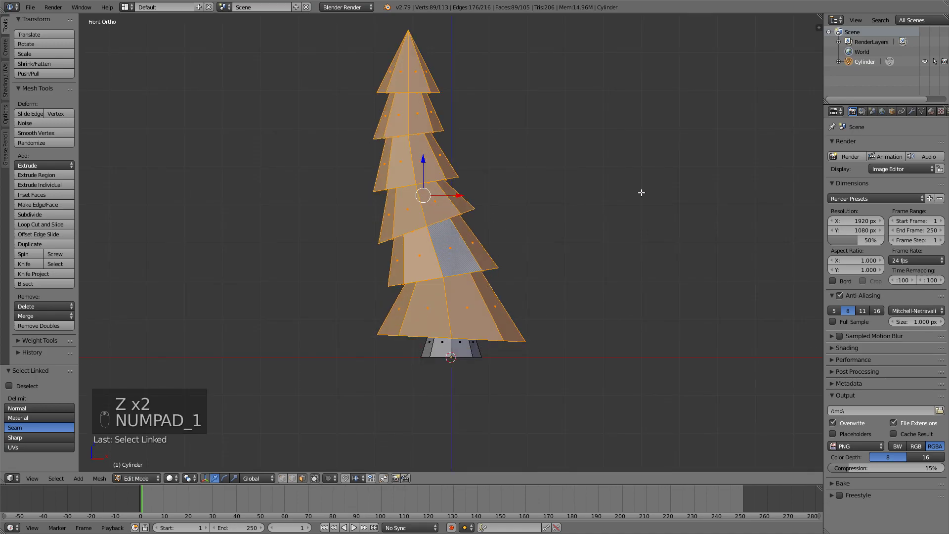
Step: Create a new material 'leaves_mat' with diffuse intensity 0.977 and specular 0
{"action": "left_click", "coordinate": [931, 112]}
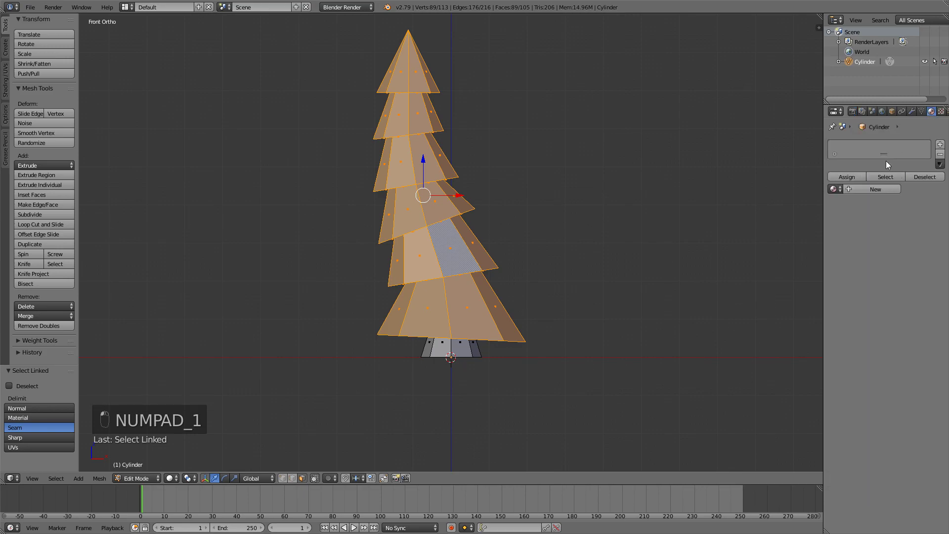
{"action": "left_click", "coordinate": [866, 190]}
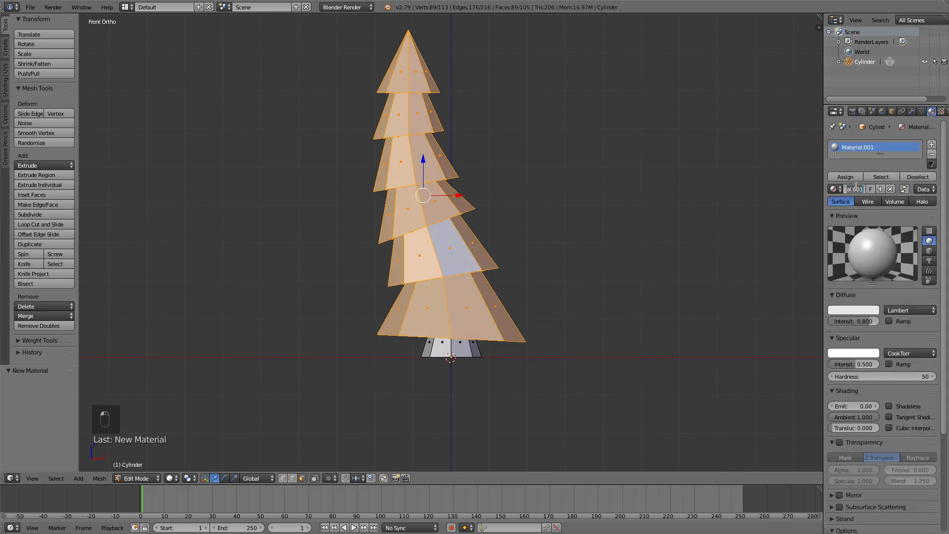
{"action": "type", "text": "leaves_mat"}
{"action": "key", "text": "Return"}
{"action": "left_click_drag", "start_coordinate": [871, 322], "coordinate": [879, 322]}
{"action": "left_click_drag", "start_coordinate": [867, 364], "coordinate": [672, 347]}
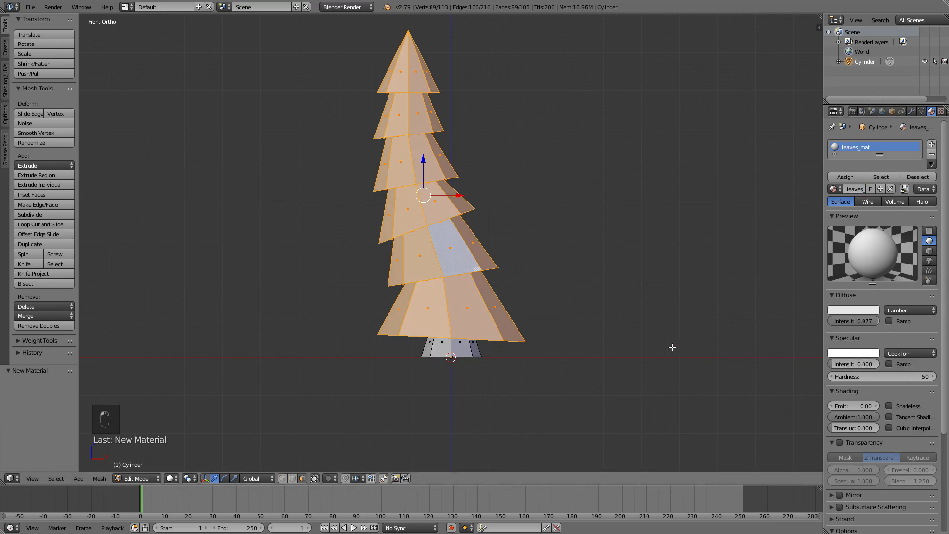
{"action": "right_click", "coordinate": [447, 352]}
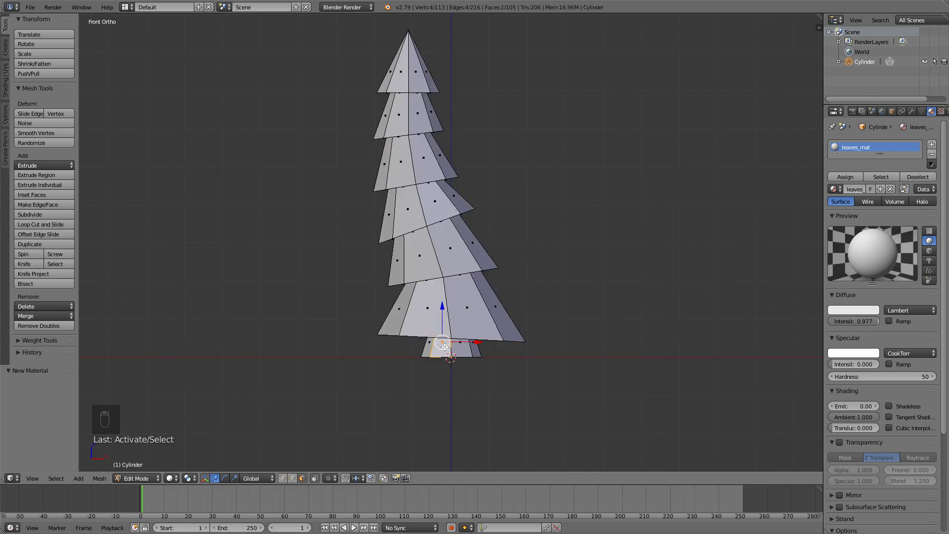
Step: Select the connected trunk and assign it a new 'treetrunk_mat' with diffuse 1.000 and specular 0
{"action": "key", "text": "l"}
{"action": "key", "text": "z"}
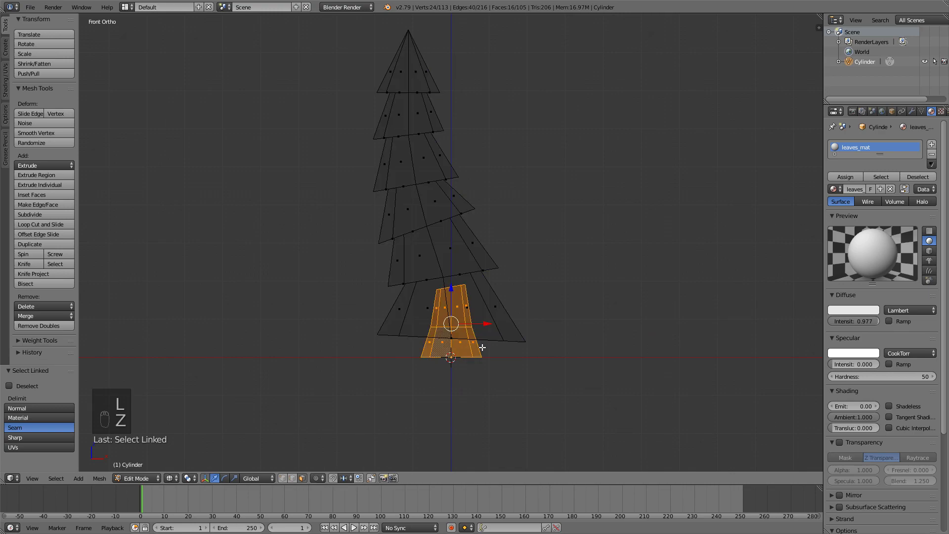
{"action": "key", "text": "z"}
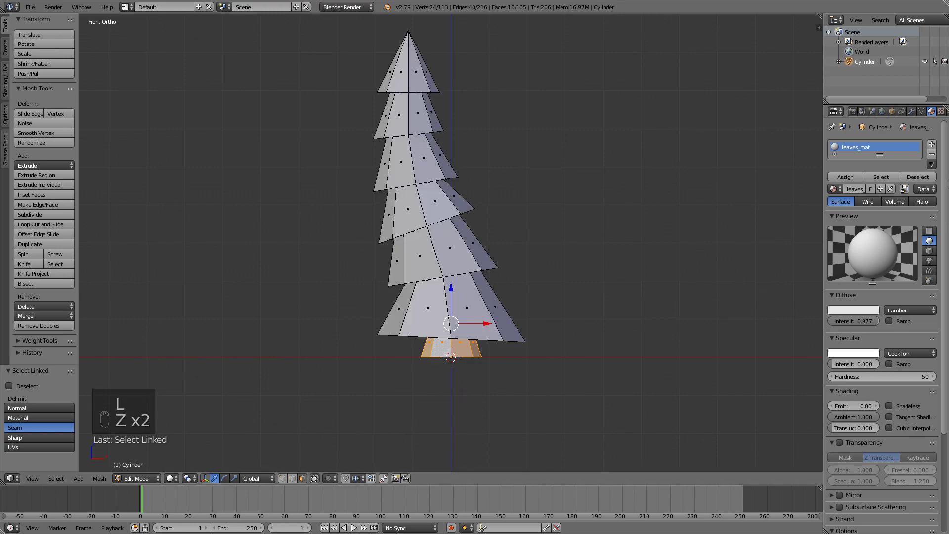
{"action": "left_click", "coordinate": [932, 144]}
{"action": "left_click", "coordinate": [868, 212]}
{"action": "left_click", "coordinate": [858, 213]}
{"action": "type", "text": "treetru"}
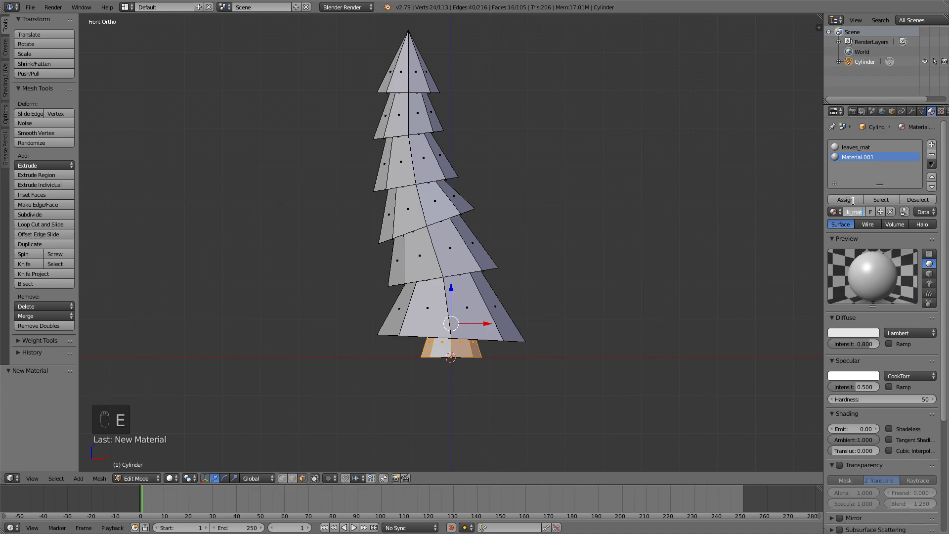
{"action": "key", "text": "Return"}
{"action": "left_click_drag", "start_coordinate": [854, 344], "coordinate": [870, 343]}
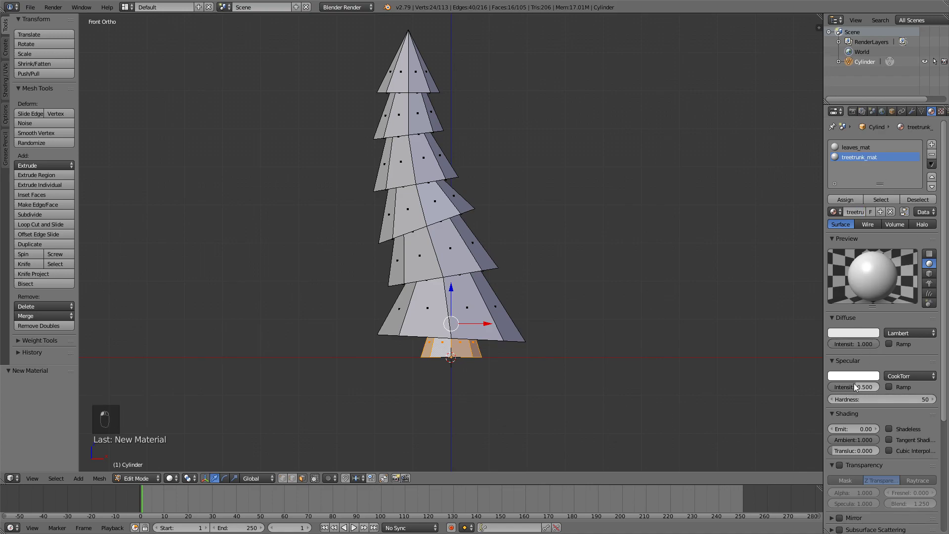
{"action": "left_click_drag", "start_coordinate": [853, 387], "coordinate": [835, 387]}
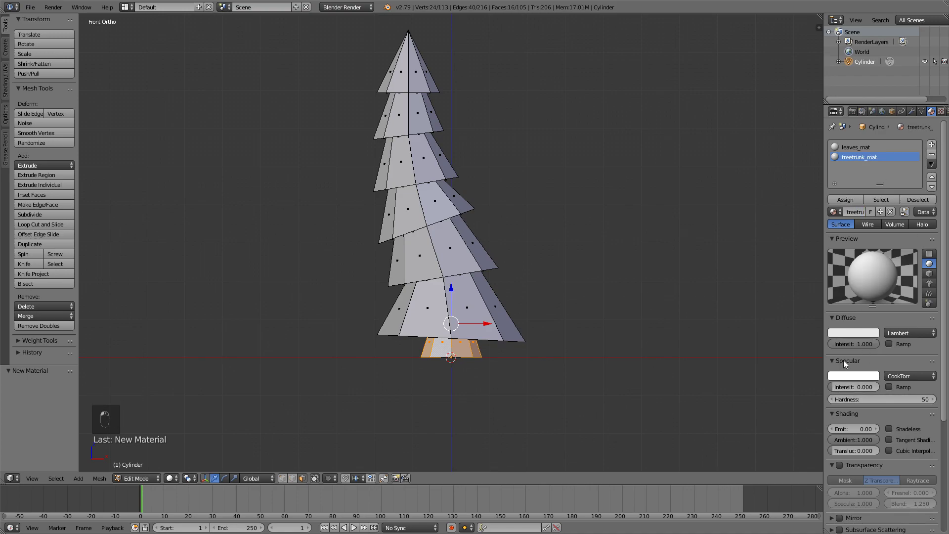
{"action": "left_click", "coordinate": [844, 200]}
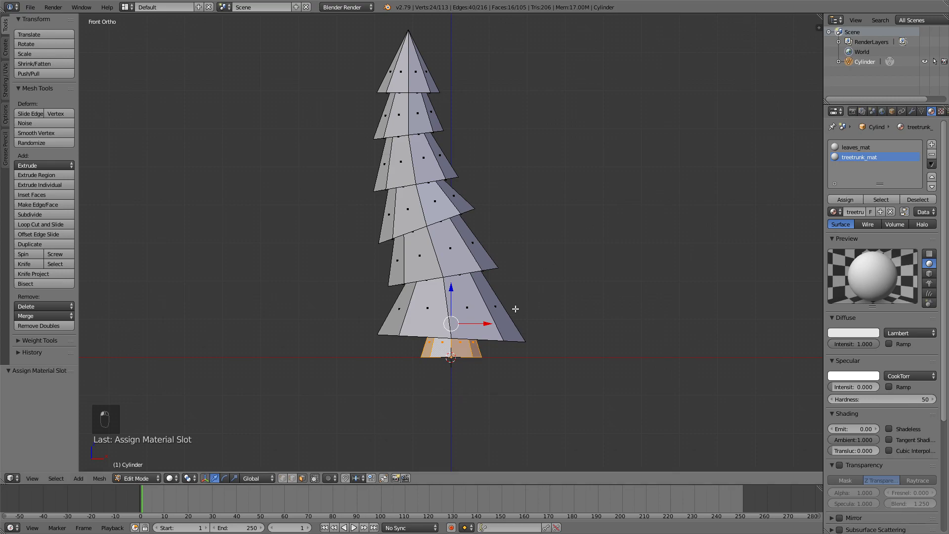
Step: Set the treetrunk_mat diffuse colour to dark brown
{"action": "left_click", "coordinate": [854, 332]}
{"action": "left_click_drag", "start_coordinate": [828, 236], "coordinate": [822, 258]}
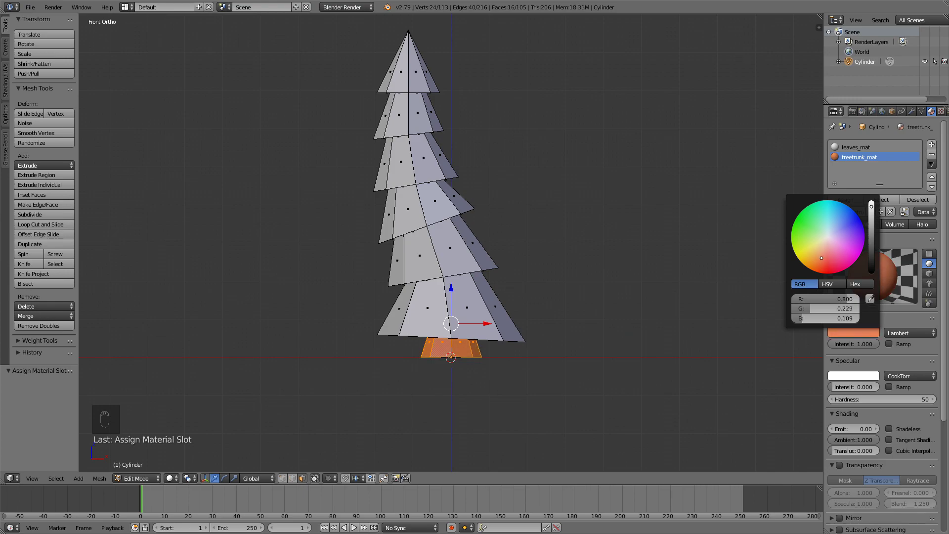
{"action": "key", "text": "Tab"}
{"action": "middle_click_drag", "start_coordinate": [641, 259], "coordinate": [592, 251]}
{"action": "left_click", "coordinate": [853, 320]}
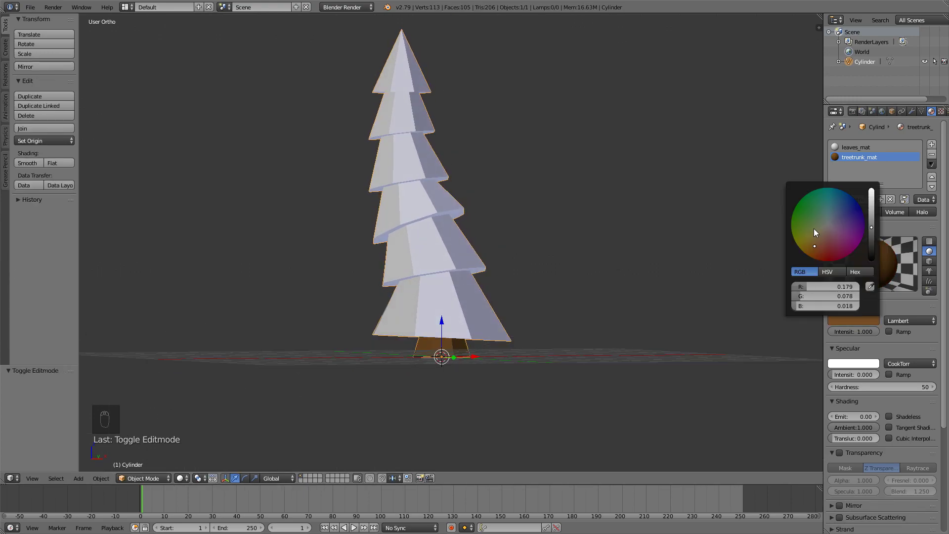
Step: Select leaves_mat and set its diffuse colour to green
{"action": "left_click_drag", "start_coordinate": [877, 198], "coordinate": [877, 233]}
{"action": "right_click", "coordinate": [446, 255]}
{"action": "middle_click_drag", "start_coordinate": [446, 255], "coordinate": [440, 257]}
{"action": "key", "text": "Tab"}
{"action": "key", "text": "Tab"}
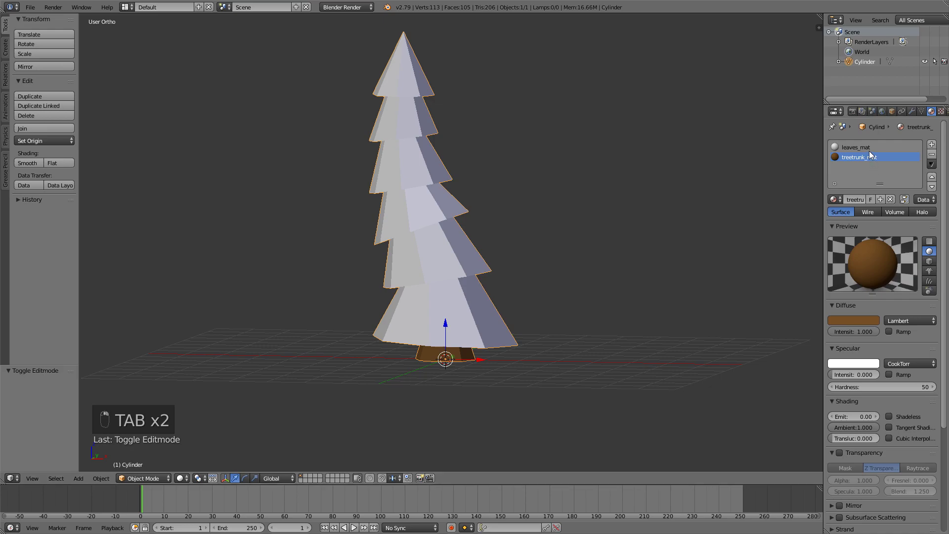
{"action": "left_click", "coordinate": [868, 148]}
{"action": "left_click", "coordinate": [844, 319]}
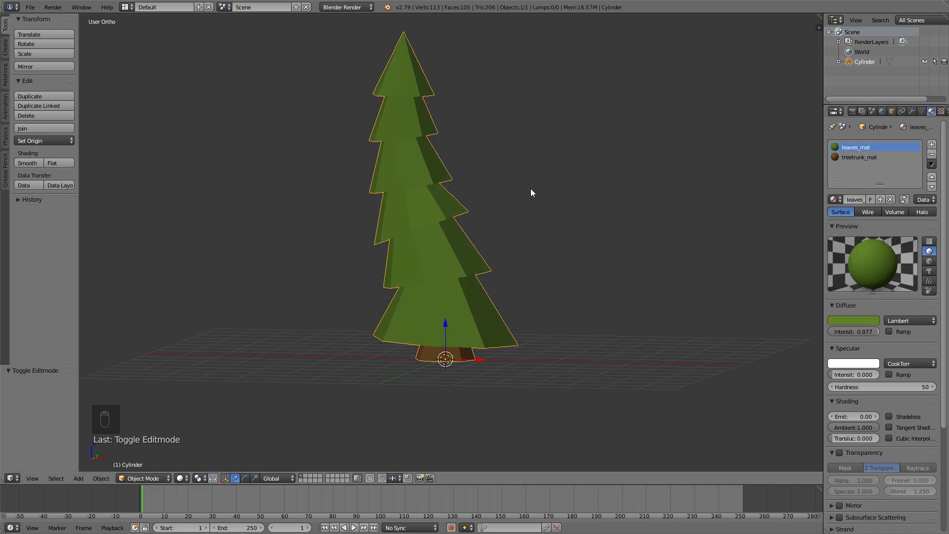
{"action": "middle_click_drag", "start_coordinate": [530, 188], "coordinate": [518, 185]}
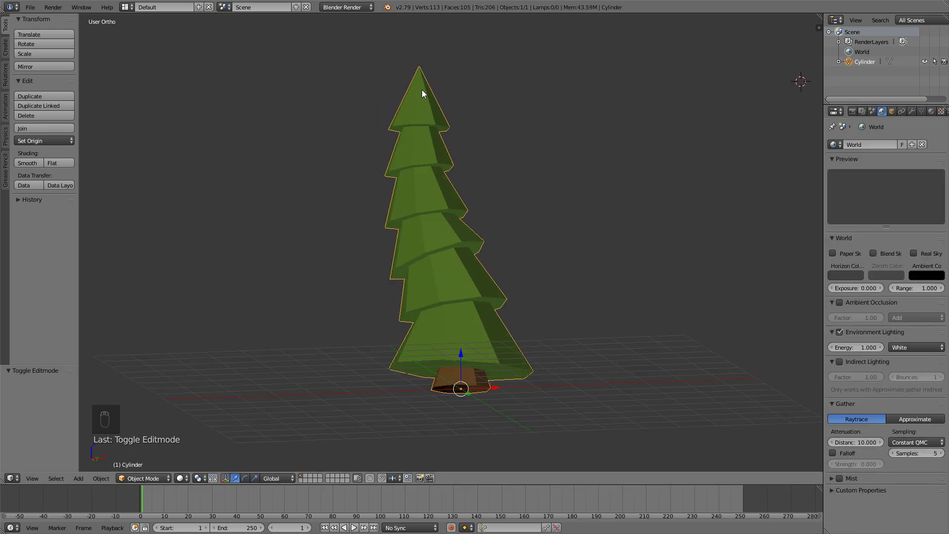
{"action": "middle_click_drag", "start_coordinate": [422, 89], "coordinate": [422, 174]}
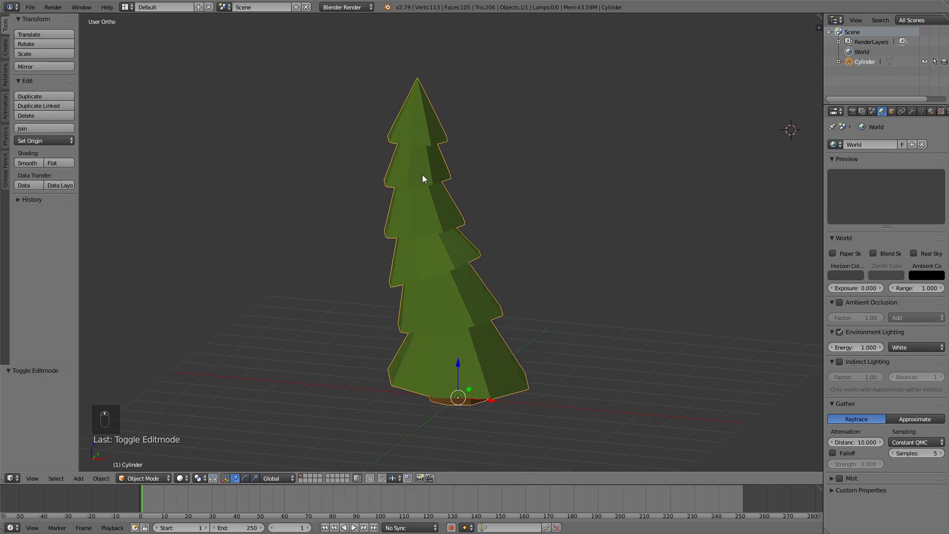
Step: Select all tree faces in Edit Mode and apply Faces: Smooth, then return to Object Mode
{"action": "middle_click_drag", "start_coordinate": [484, 276], "coordinate": [464, 291]}
{"action": "key", "text": "Tab"}
{"action": "key", "text": "a"}
{"action": "key", "text": "a"}
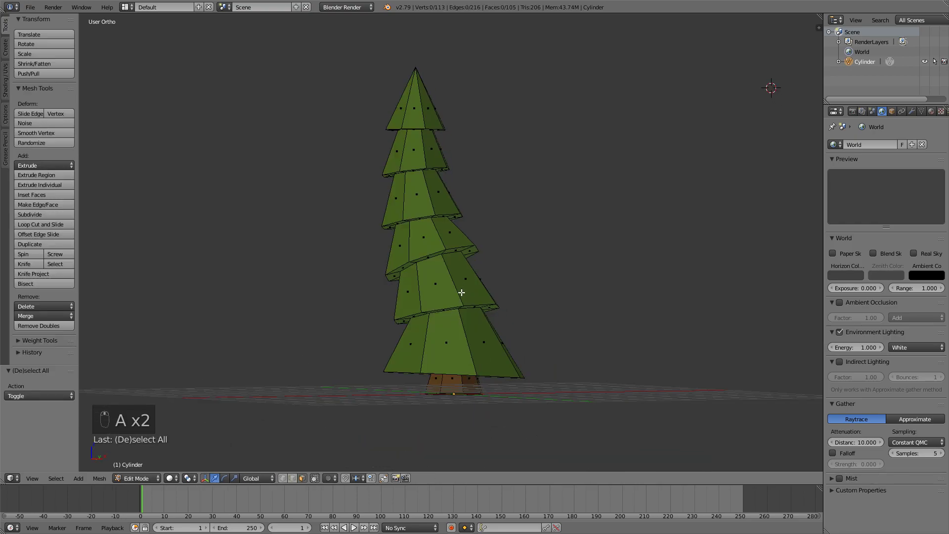
{"action": "key", "text": "a"}
{"action": "key", "text": "a"}
{"action": "middle_click_drag", "start_coordinate": [220, 396], "coordinate": [345, 348]}
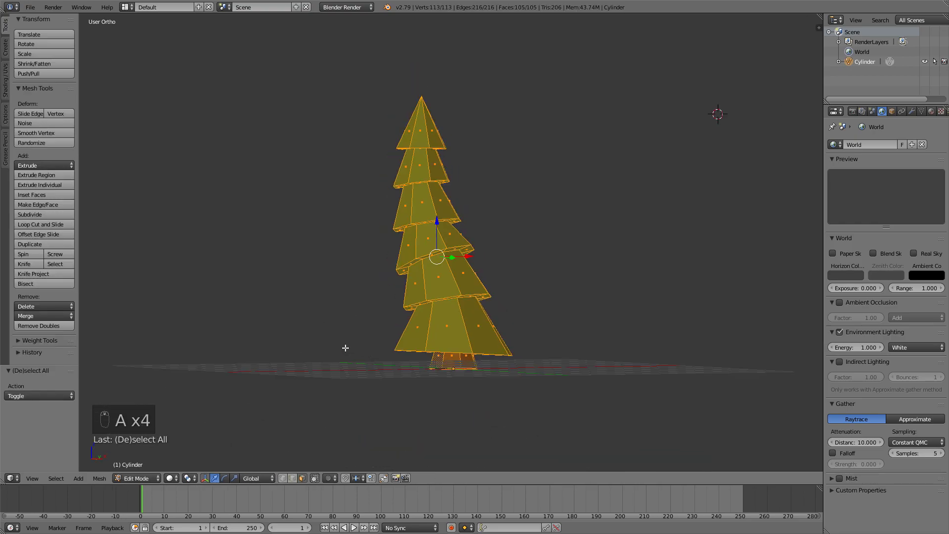
{"action": "left_click", "coordinate": [6, 83]}
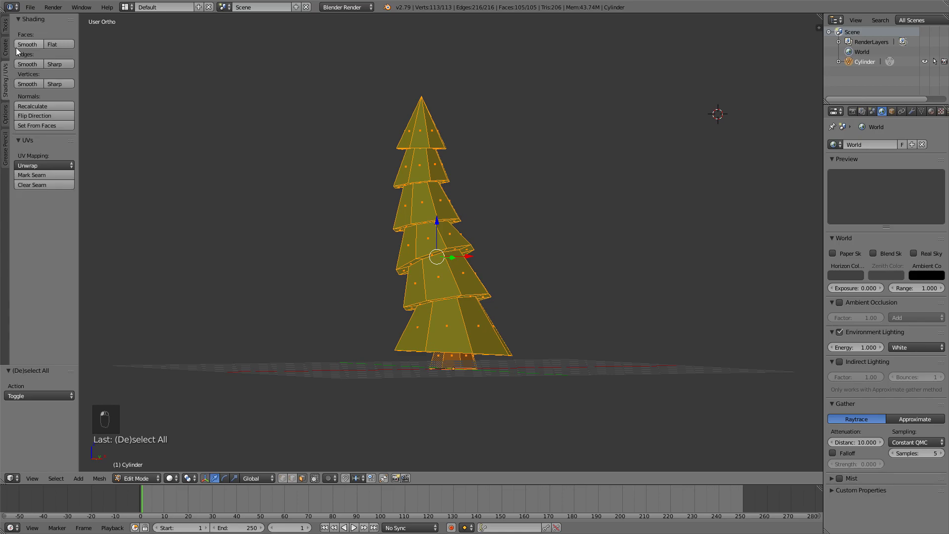
{"action": "left_click", "coordinate": [30, 43]}
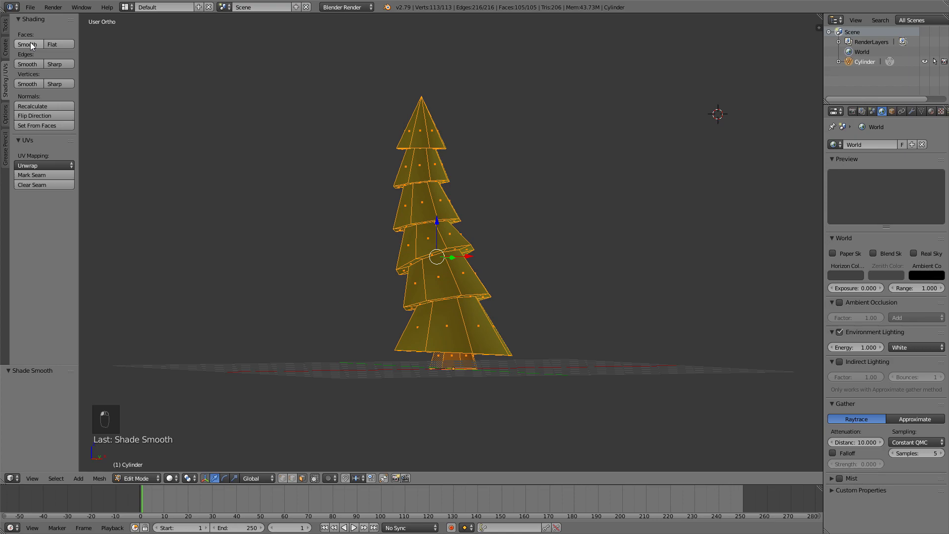
{"action": "key", "text": "Tab"}
{"action": "mouse_move", "coordinate": [276, 91]}
{"action": "middle_mouse_down"}
{"action": "mouse_move", "coordinate": [383, 134]}
{"action": "mouse_move", "coordinate": [464, 130]}
{"action": "mouse_move", "coordinate": [545, 158]}
{"action": "mouse_move", "coordinate": [449, 138]}
{"action": "mouse_move", "coordinate": [392, 109]}
{"action": "middle_mouse_up"}
{"action": "key", "text": "KP_1"}
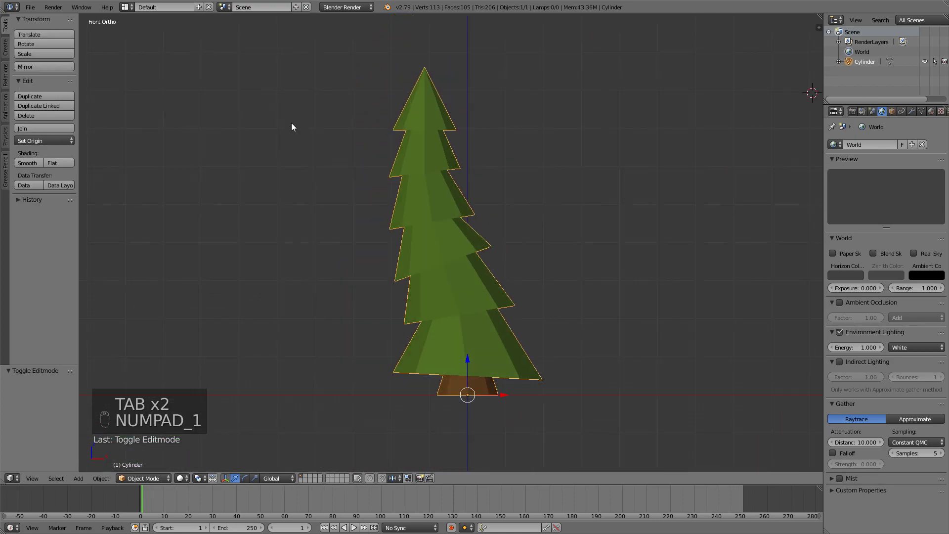